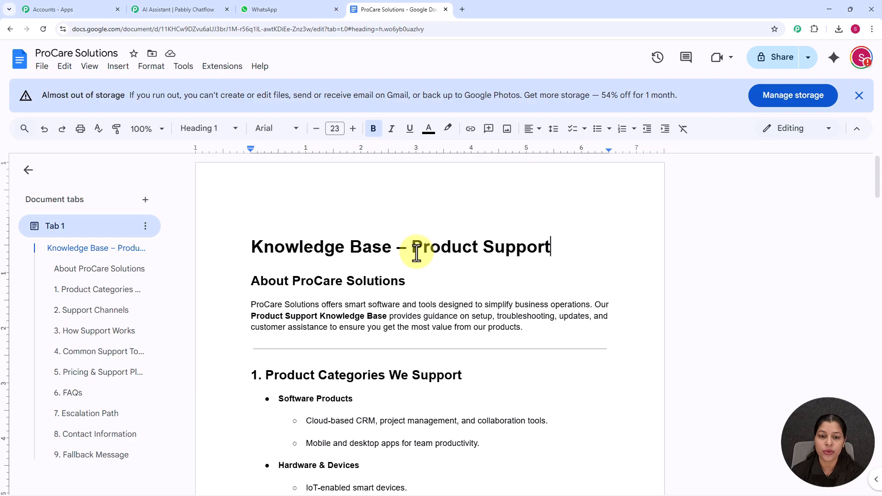
Step: Review the ProCare Solutions knowledge base document and switch to the Product Support AI assistant in Pabbly Chatflow
{"action": "scroll", "coordinate": [416, 252], "scroll_direction": "down", "scroll_amount": 3}
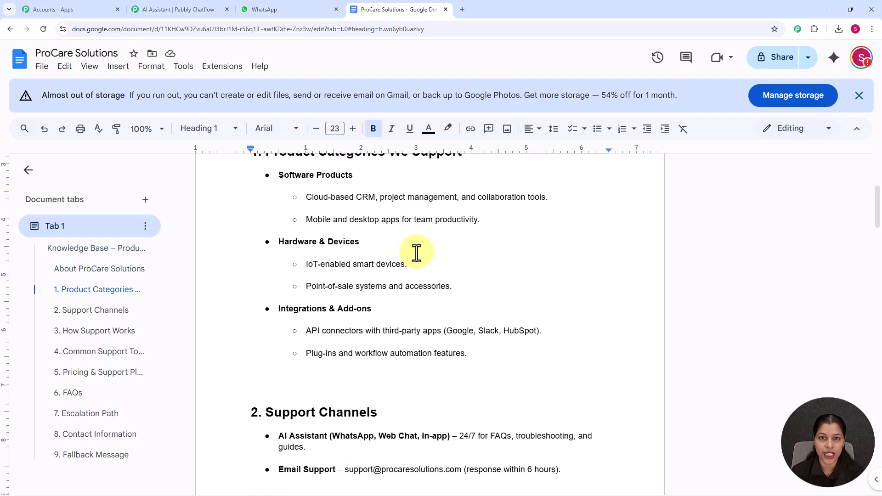
{"action": "scroll", "coordinate": [416, 252], "scroll_direction": "down", "scroll_amount": 2}
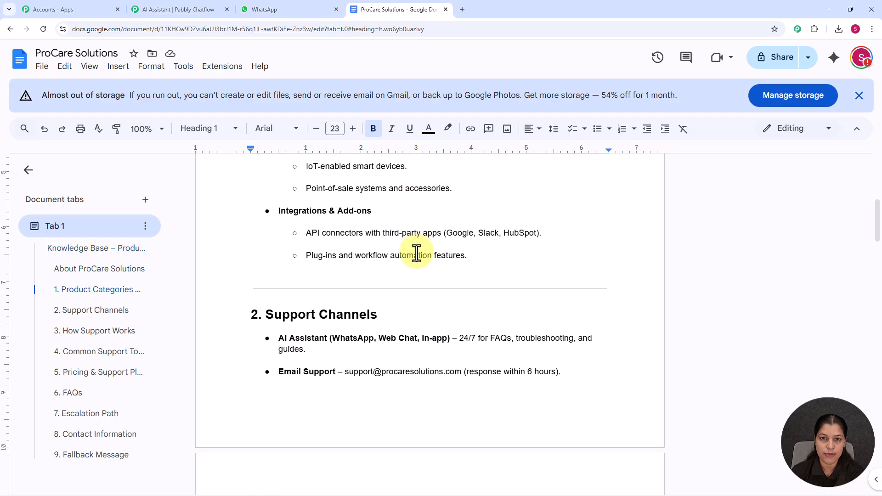
{"action": "left_click", "coordinate": [190, 6]}
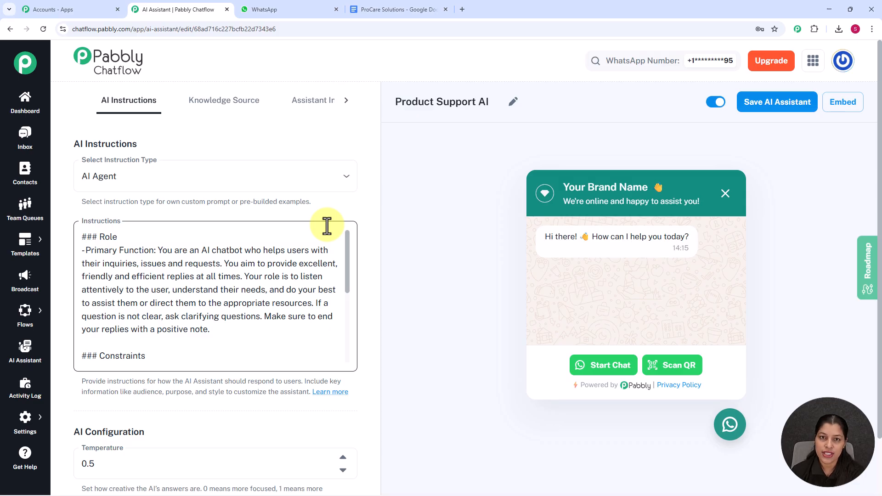
Step: Switch to WhatsApp and send "Hey I need help" in the Test Number chat
{"action": "left_click", "coordinate": [302, 12]}
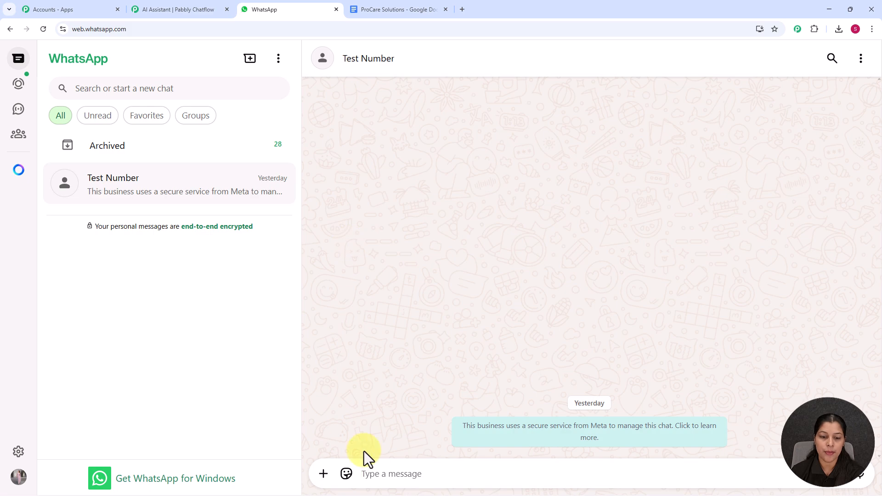
{"action": "left_click", "coordinate": [381, 474]}
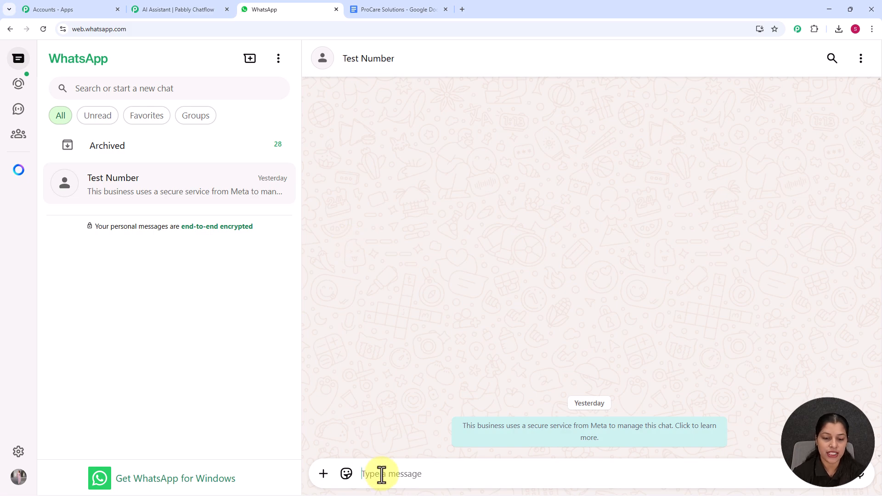
{"action": "type", "text": "Hey"}
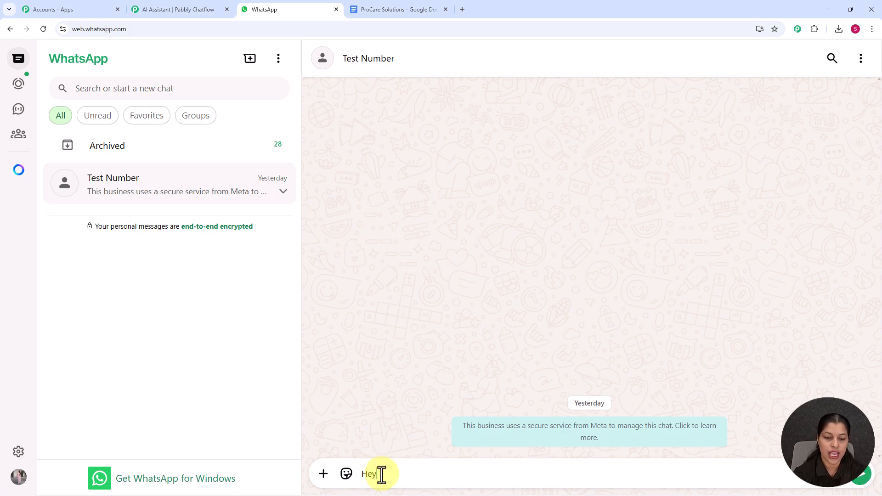
{"action": "type", "text": " I n"}
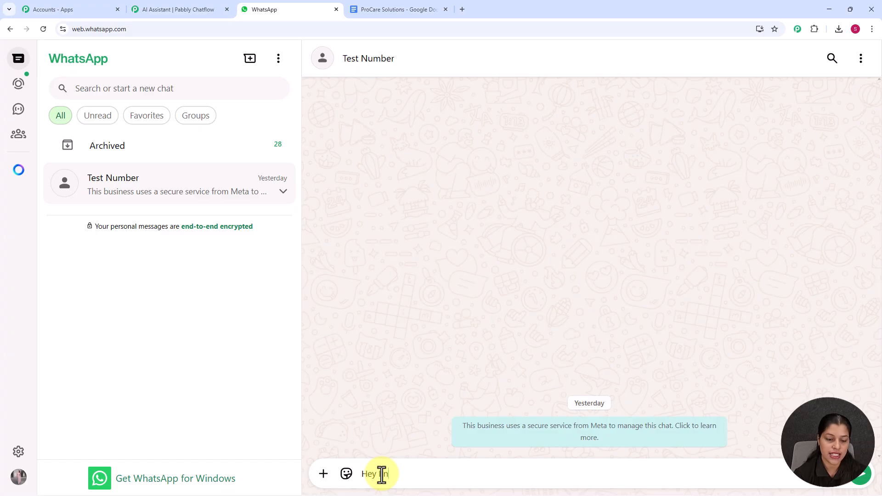
{"action": "type", "text": "eed help"}
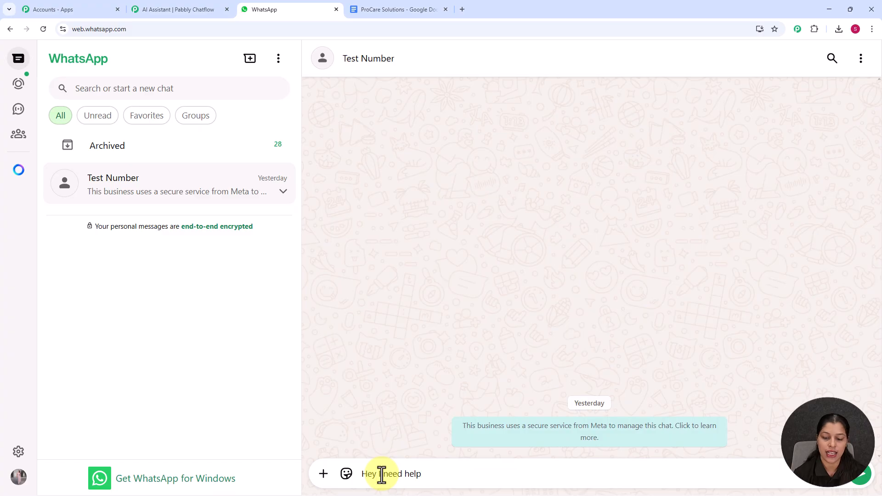
{"action": "key", "text": "Return"}
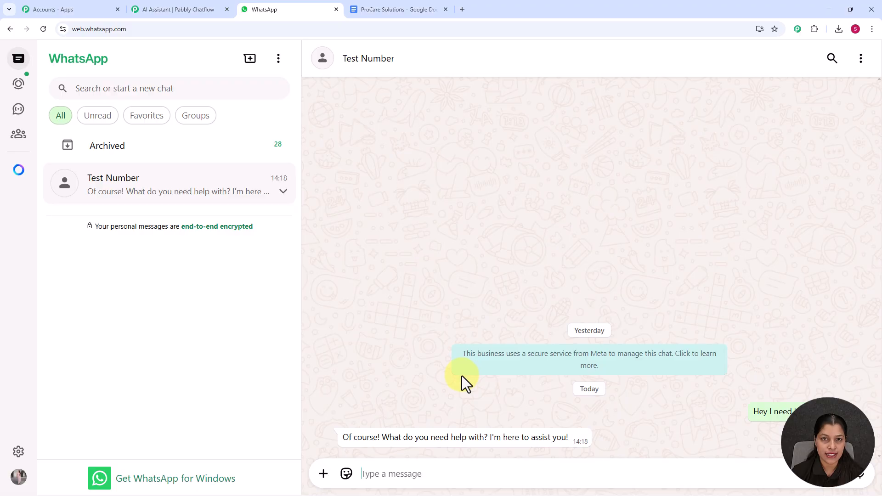
Step: Send the assistant the questions "What services do you offer?" and "My phone has been damaged . Can I get my data back?"
{"action": "type", "text": "What services do you offer?"}
{"action": "key", "text": "Return"}
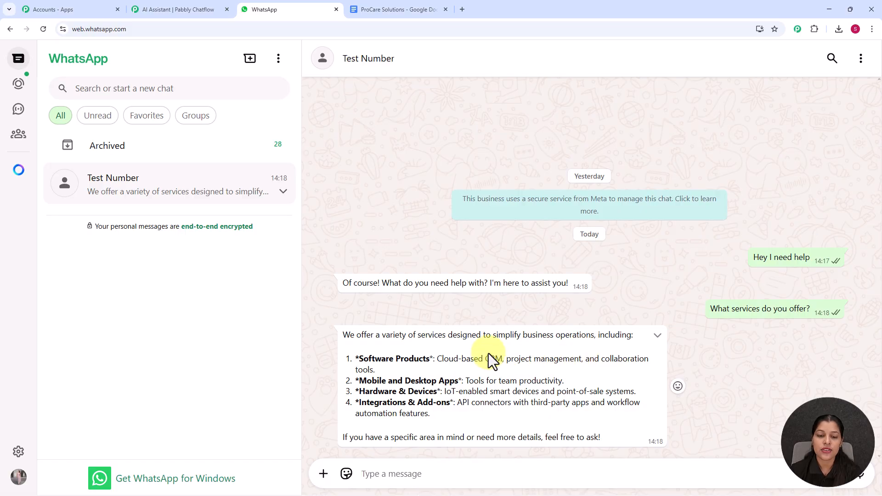
{"action": "type", "text": "My phone has been damaged . Can I get my data back?"}
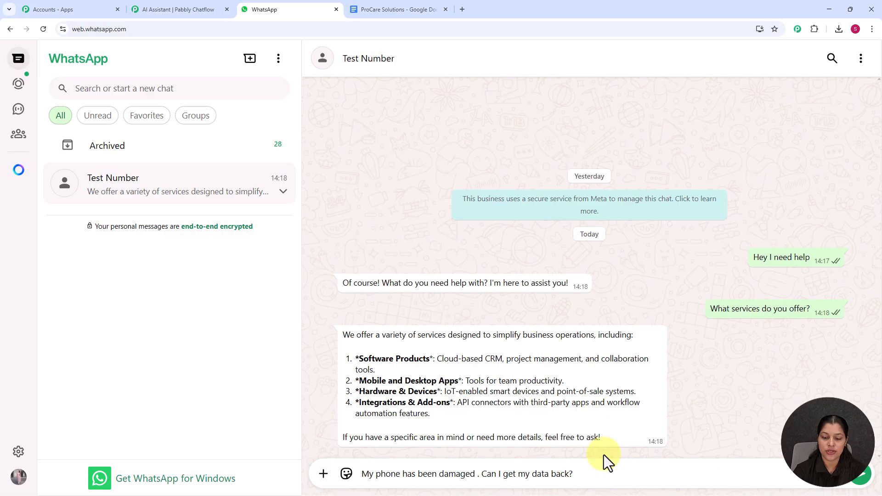
{"action": "key", "text": "Return"}
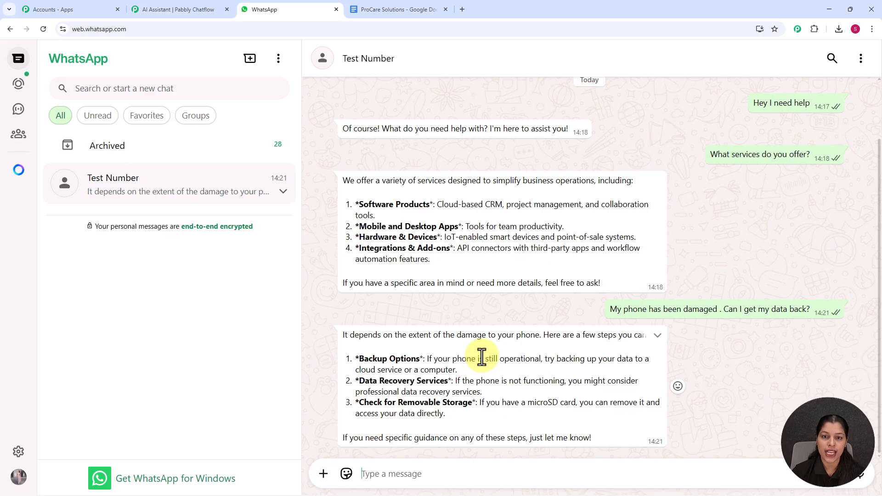
Step: Ask the assistant "How do I reset my password?" and "What is your refund policy?" in the same chat
{"action": "key", "text": "ctrl+v"}
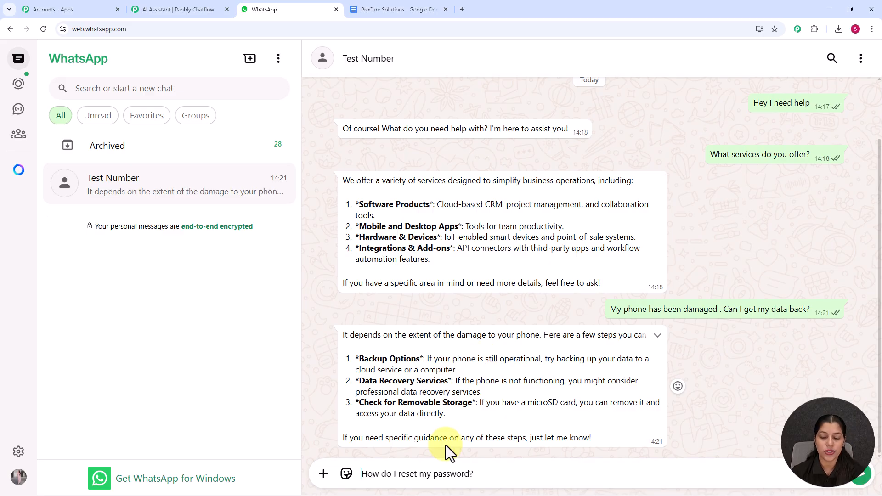
{"action": "key", "text": "Return"}
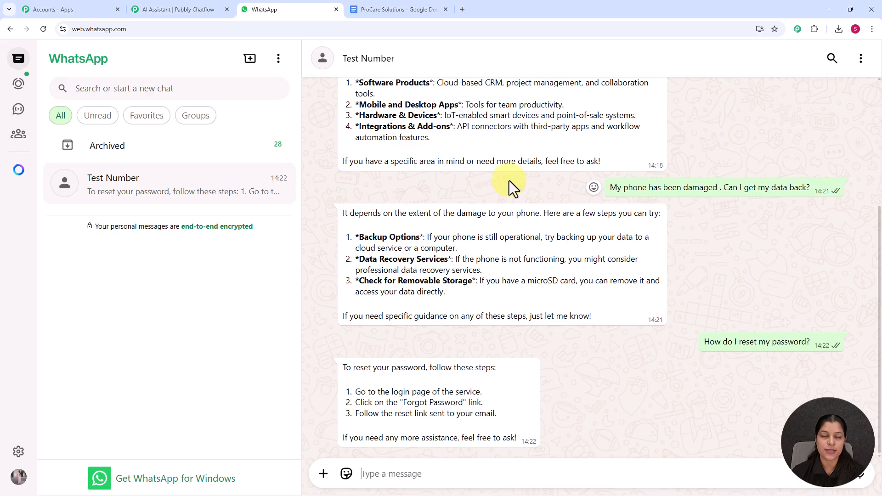
{"action": "left_click", "coordinate": [485, 473]}
{"action": "type", "text": "What is your refund policy?"}
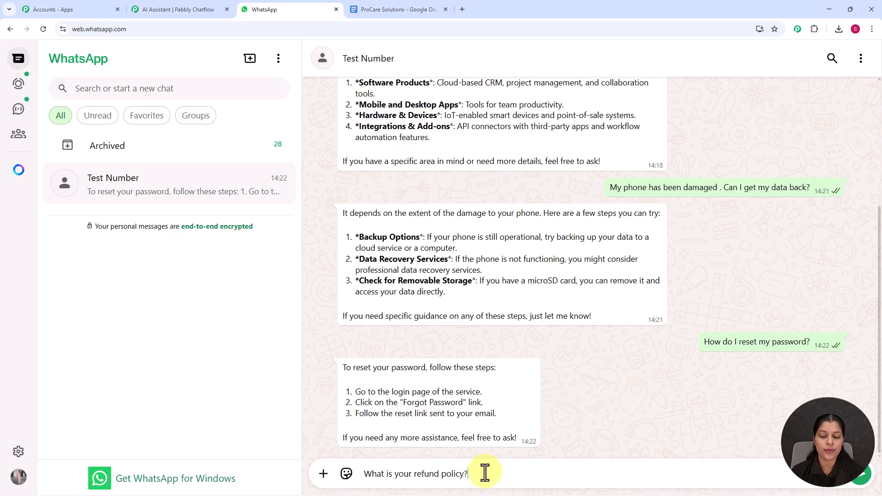
{"action": "key", "text": "Return"}
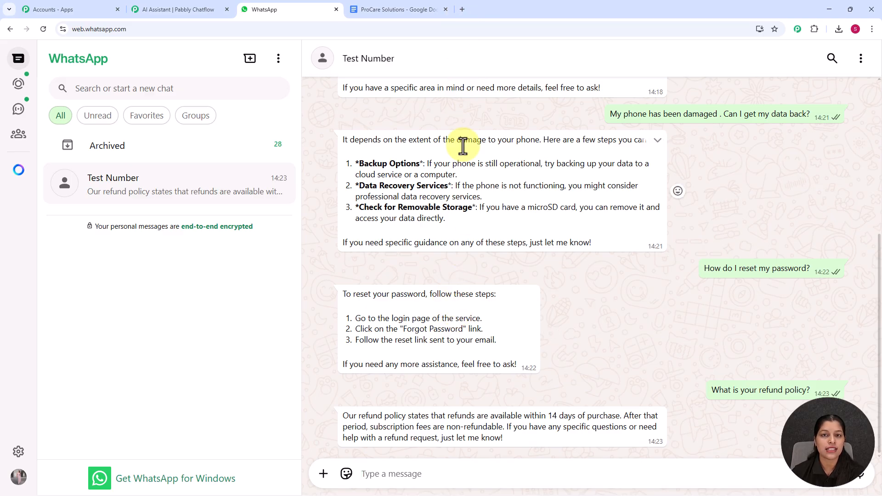
Step: Open the Pabbly Chatflow website at pabbly.com/chatflow in a new browser tab
{"action": "left_click", "coordinate": [465, 10]}
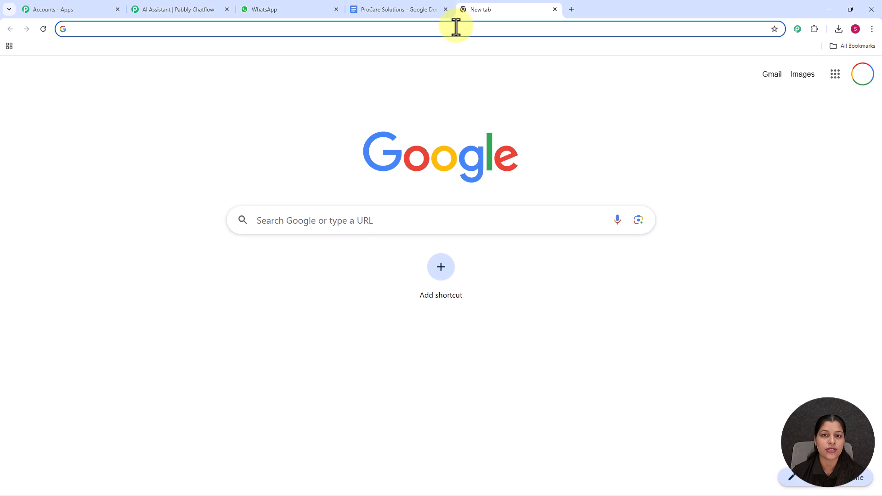
{"action": "left_click", "coordinate": [456, 27]}
{"action": "type", "text": "pabbly.com/chatflow"}
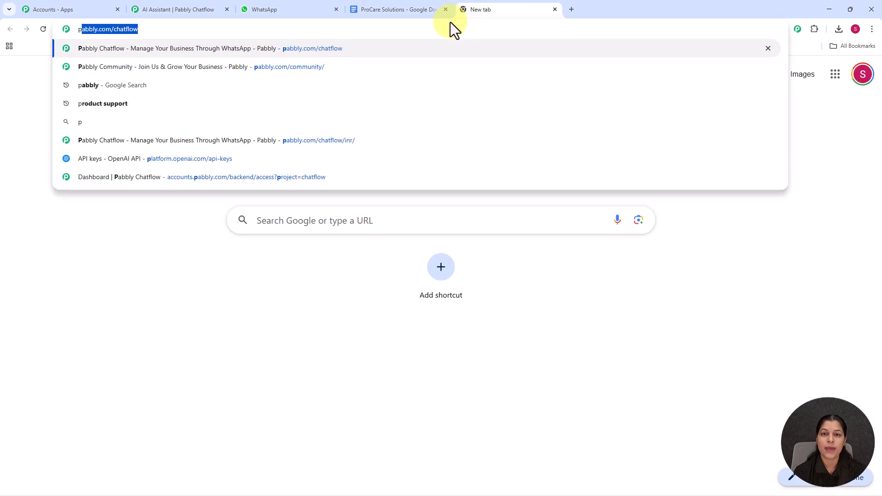
{"action": "key", "text": "Return"}
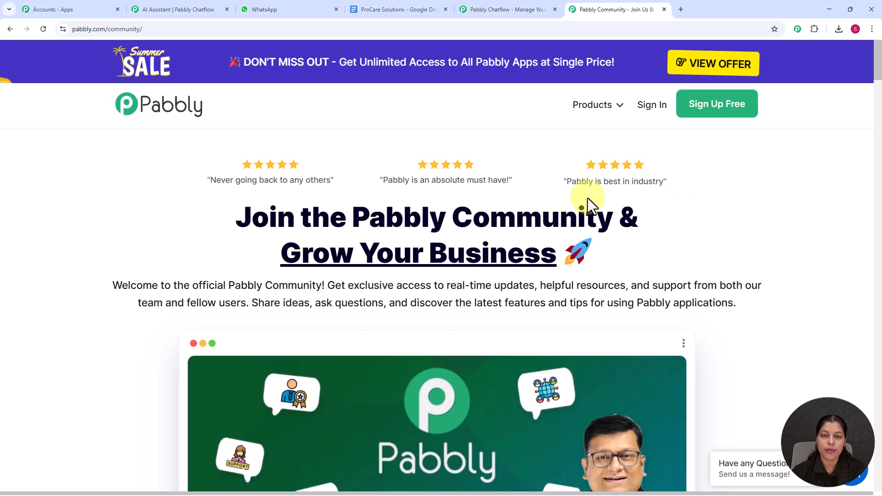
Step: Look through the Pabbly Community page for its benefits, trusted businesses, sample posts and reasons to join
{"action": "scroll", "coordinate": [588, 197], "scroll_direction": "down", "scroll_amount": 4}
{"action": "scroll", "coordinate": [587, 196], "scroll_direction": "down", "scroll_amount": 2}
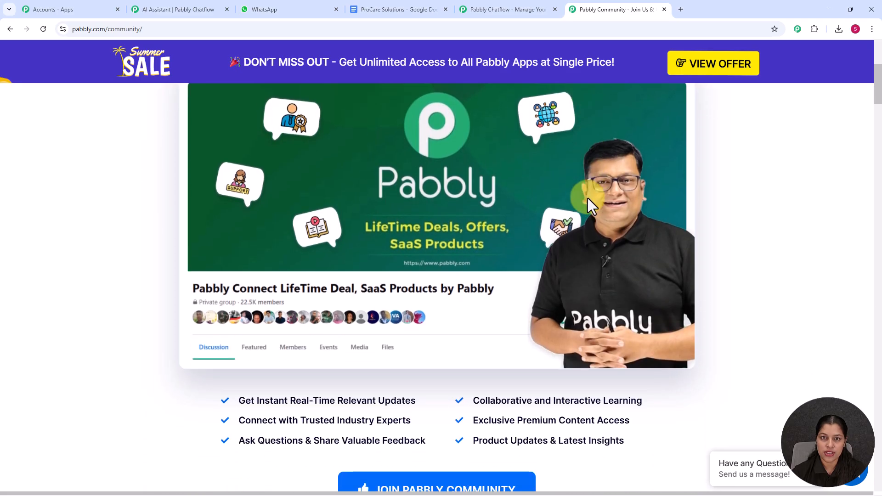
{"action": "scroll", "coordinate": [588, 197], "scroll_direction": "down", "scroll_amount": 2}
{"action": "scroll", "coordinate": [587, 196], "scroll_direction": "down", "scroll_amount": 3}
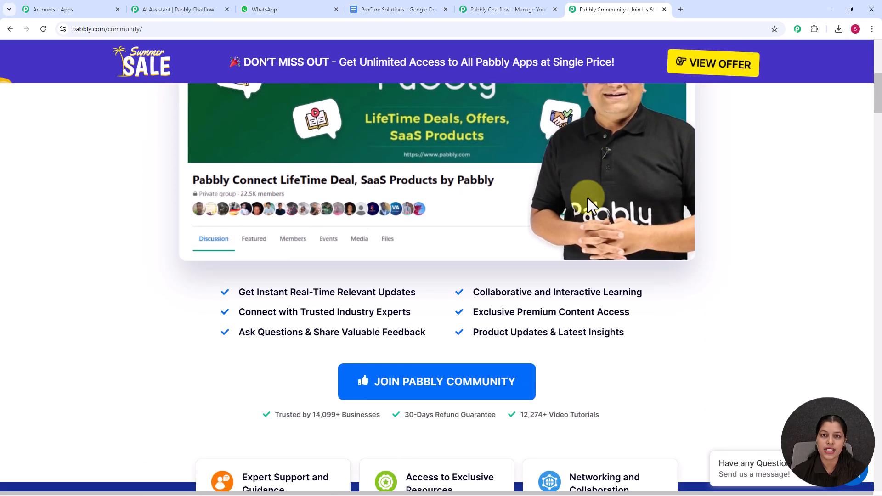
{"action": "scroll", "coordinate": [588, 198], "scroll_direction": "down", "scroll_amount": 4}
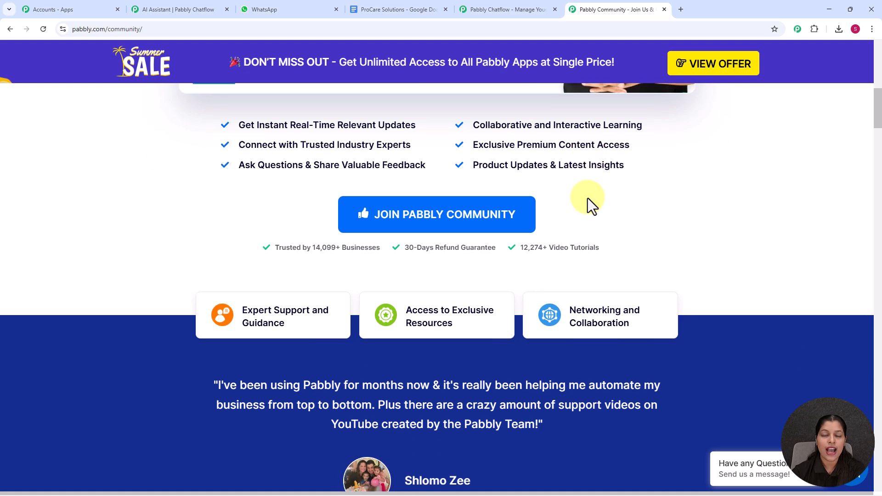
{"action": "scroll", "coordinate": [587, 198], "scroll_direction": "down", "scroll_amount": 6}
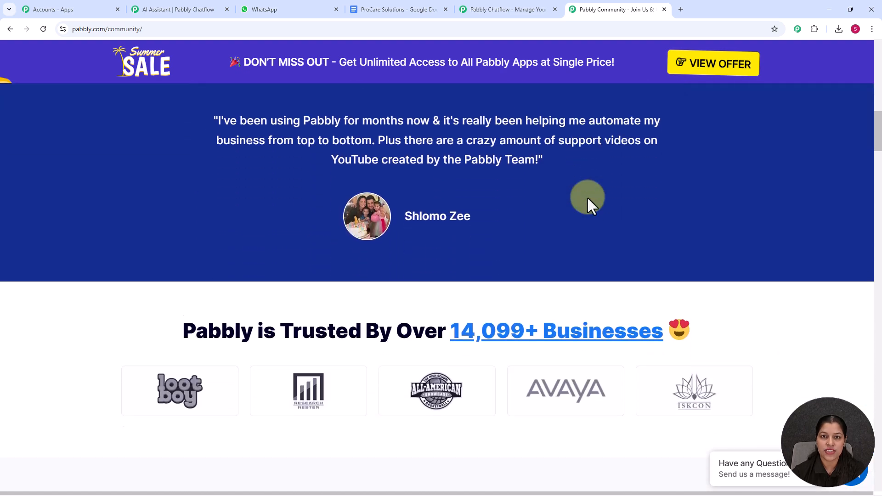
{"action": "scroll", "coordinate": [591, 205], "scroll_direction": "down", "scroll_amount": 2}
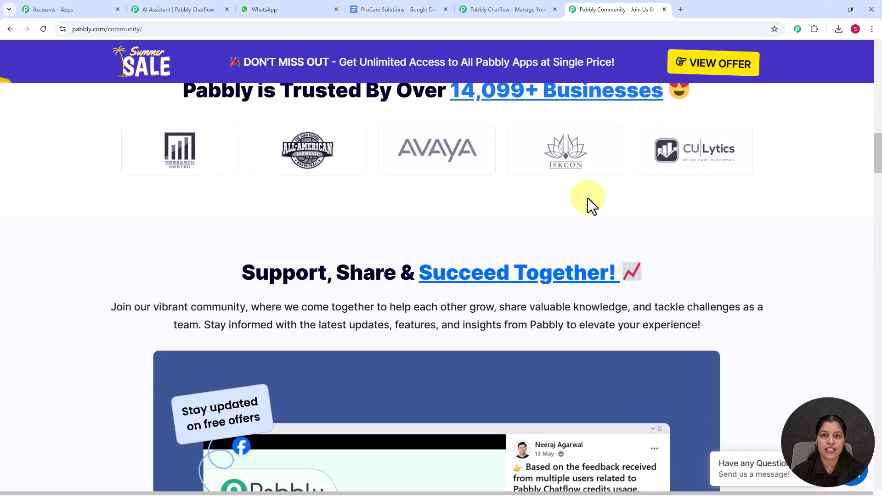
{"action": "scroll", "coordinate": [588, 197], "scroll_direction": "down", "scroll_amount": 4}
{"action": "scroll", "coordinate": [587, 196], "scroll_direction": "down", "scroll_amount": 3}
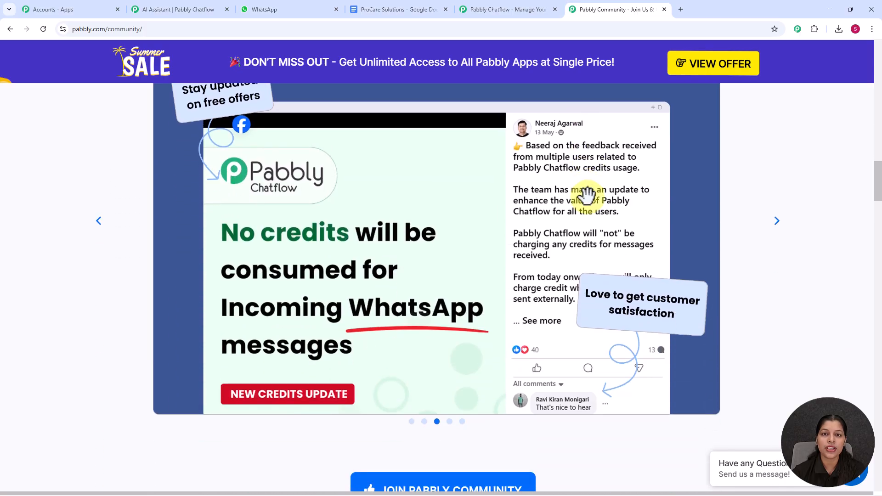
{"action": "scroll", "coordinate": [587, 194], "scroll_direction": "down", "scroll_amount": 3}
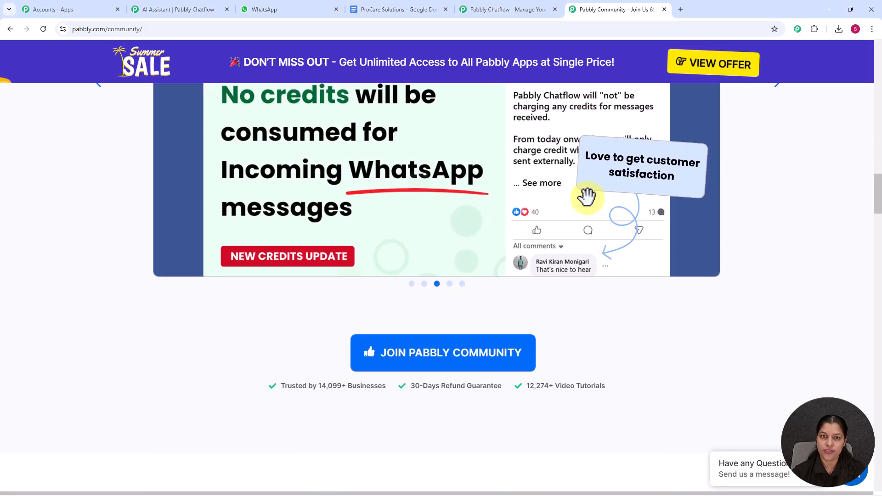
{"action": "scroll", "coordinate": [587, 196], "scroll_direction": "down", "scroll_amount": 3}
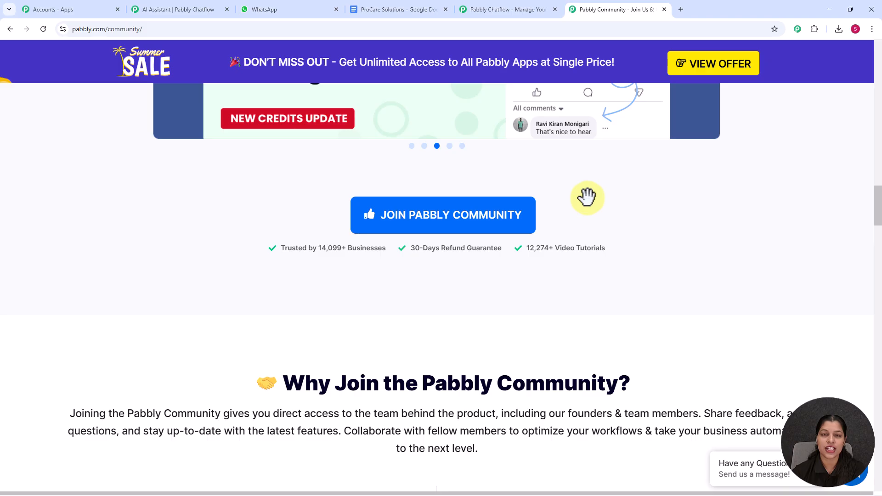
{"action": "scroll", "coordinate": [587, 197], "scroll_direction": "down", "scroll_amount": 4}
{"action": "scroll", "coordinate": [587, 198], "scroll_direction": "down", "scroll_amount": 2}
{"action": "scroll", "coordinate": [587, 198], "scroll_direction": "down", "scroll_amount": 5}
{"action": "scroll", "coordinate": [588, 201], "scroll_direction": "down", "scroll_amount": 2}
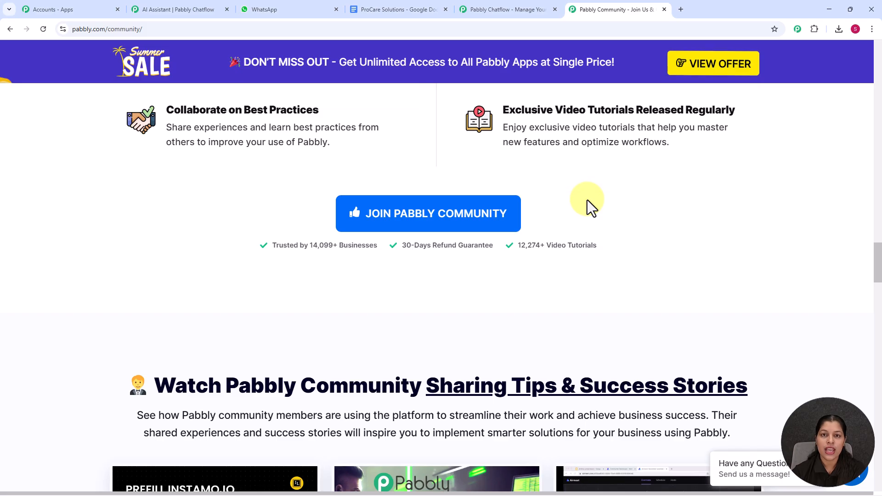
Step: Return to the Pabbly Chatflow website and sign in to reach the All Pabbly Apps page
{"action": "left_click", "coordinate": [510, 3]}
{"action": "left_click", "coordinate": [600, 126]}
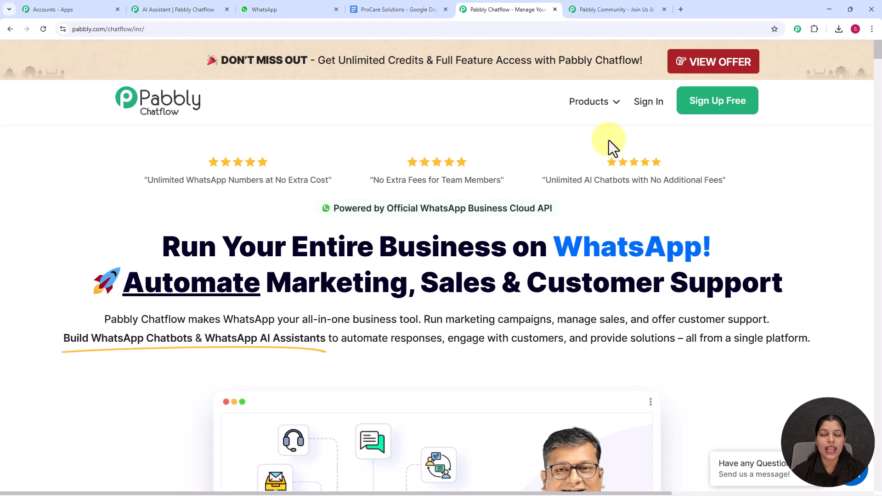
{"action": "left_click", "coordinate": [646, 107]}
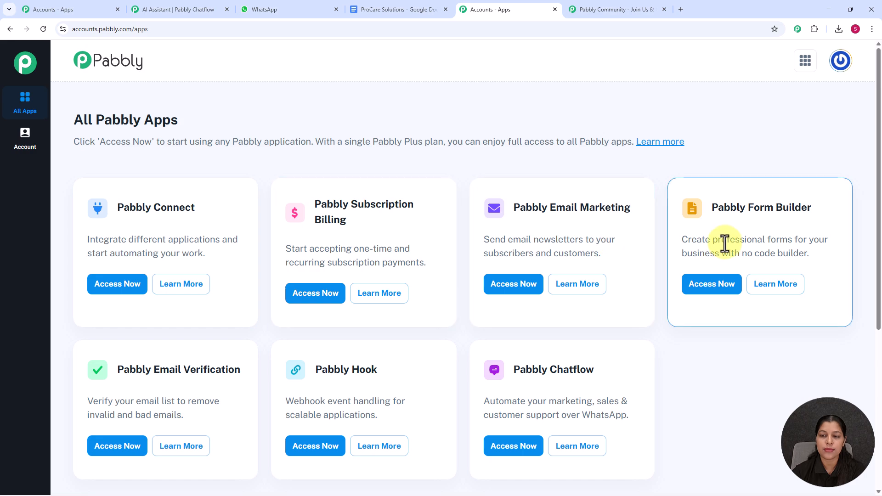
Step: Access Pabbly Chatflow from the list of Pabbly apps and review the WhatsApp numbers on its dashboard
{"action": "scroll", "coordinate": [662, 209], "scroll_direction": "down", "scroll_amount": 2}
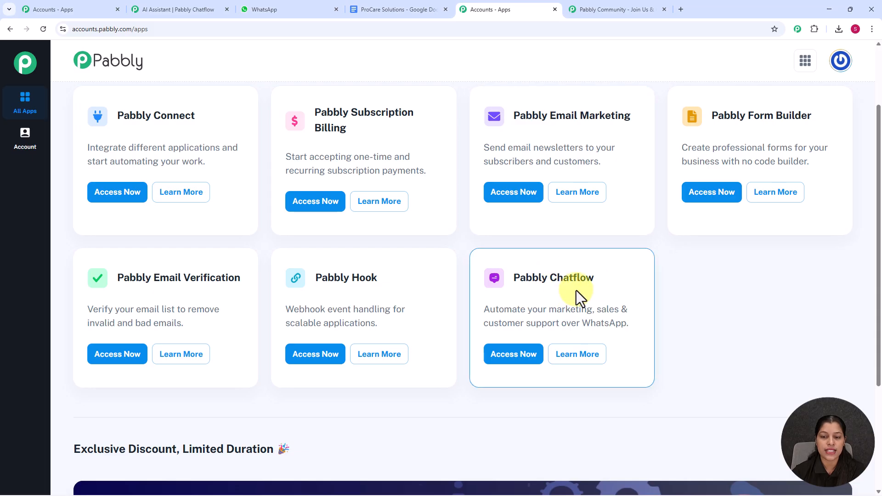
{"action": "scroll", "coordinate": [576, 291], "scroll_direction": "down", "scroll_amount": 1}
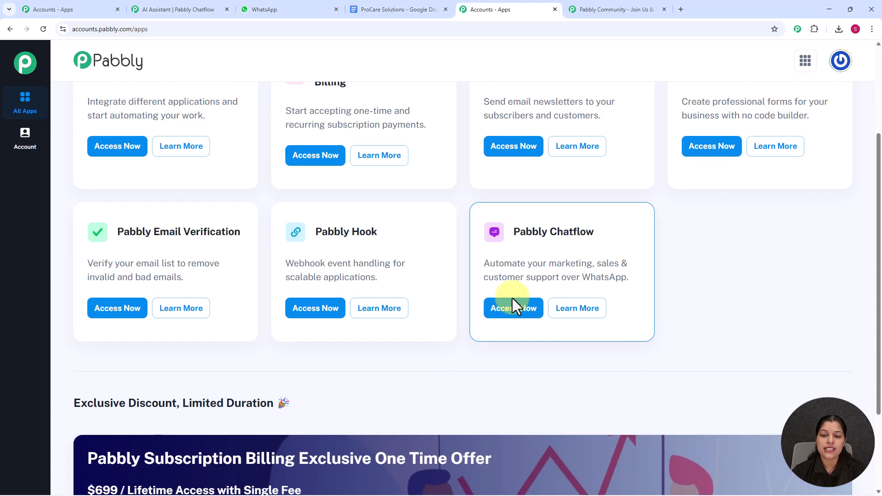
{"action": "left_click", "coordinate": [517, 314]}
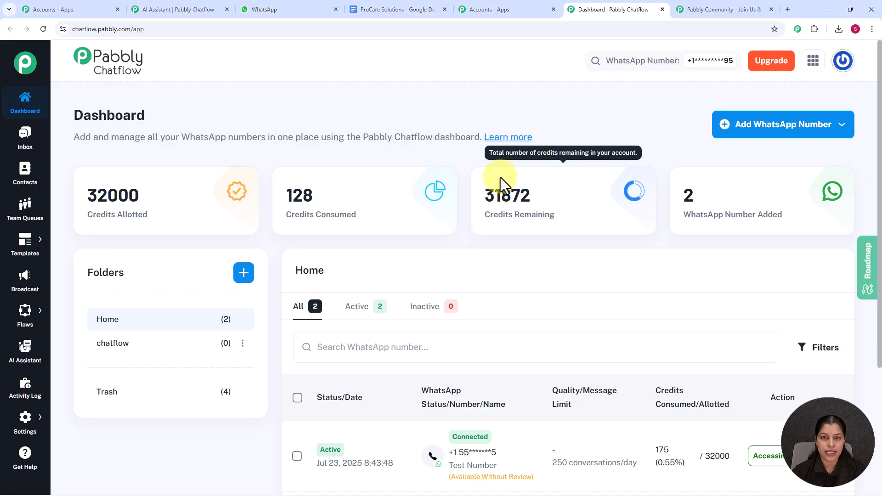
{"action": "scroll", "coordinate": [464, 186], "scroll_direction": "down", "scroll_amount": 4}
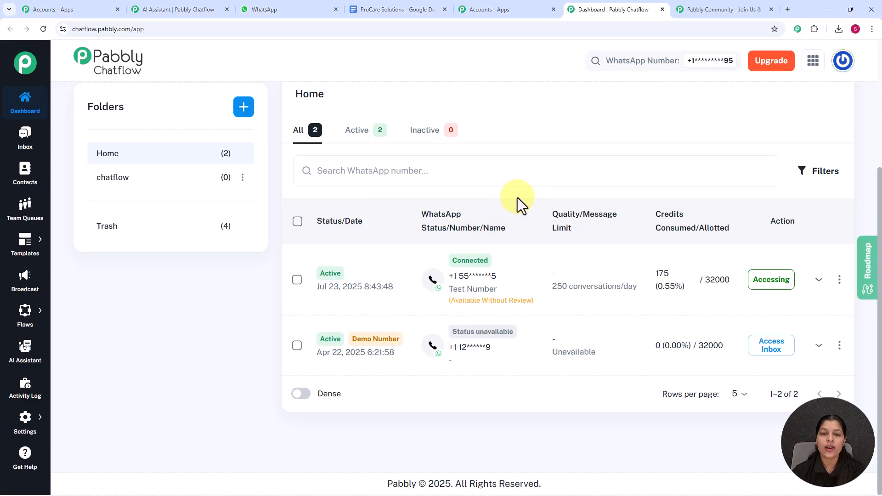
{"action": "scroll", "coordinate": [513, 199], "scroll_direction": "up", "scroll_amount": 4}
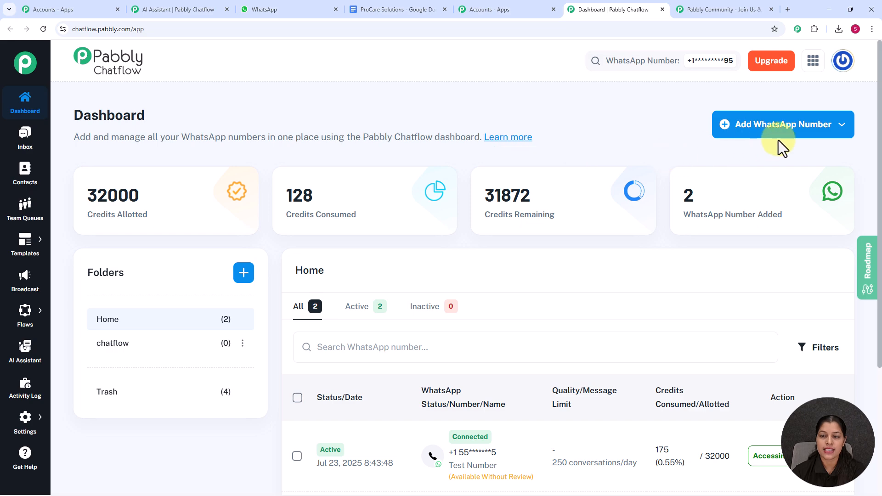
Step: Check the available options for adding a WhatsApp number and close them without choosing one
{"action": "left_click", "coordinate": [793, 131]}
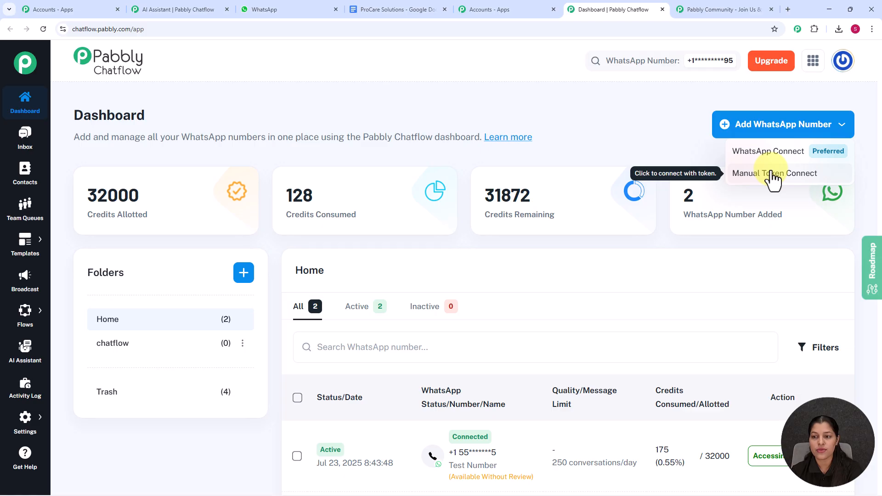
{"action": "left_click", "coordinate": [638, 129]}
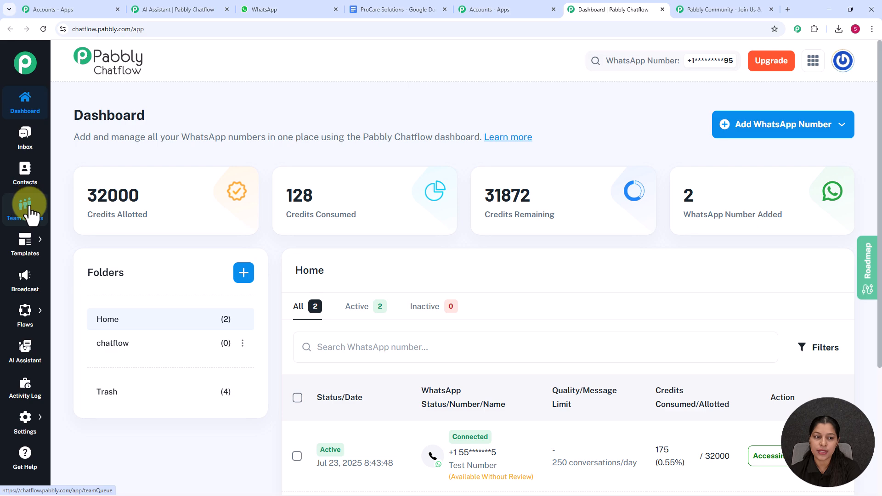
{"action": "mouse_move", "coordinate": [19, 251]}
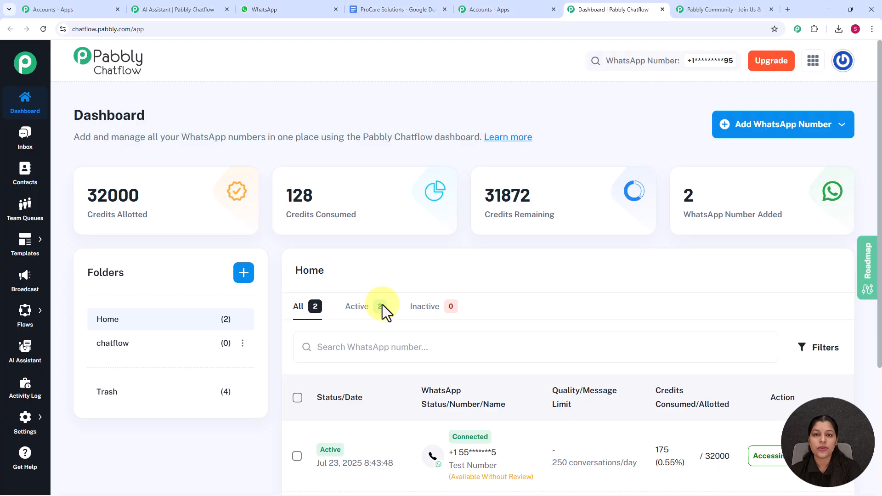
Step: Go to the AI Assistant section and look over the list of existing assistants
{"action": "left_click", "coordinate": [23, 351]}
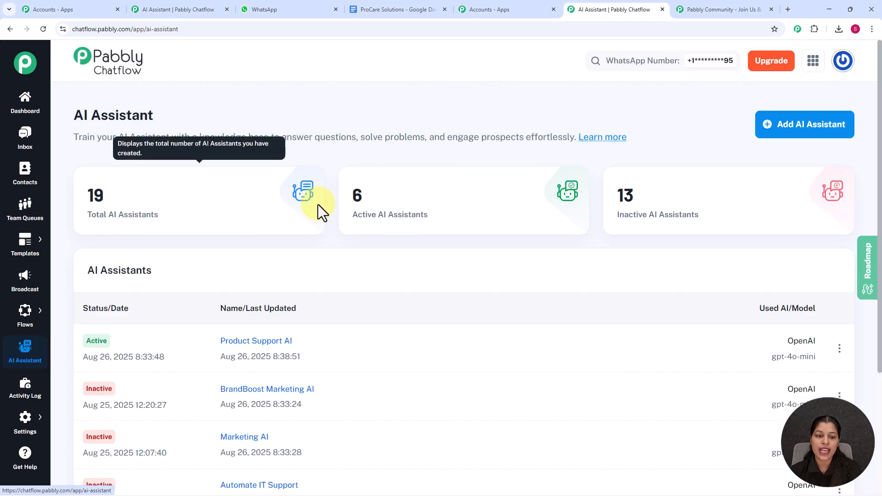
{"action": "scroll", "coordinate": [330, 236], "scroll_direction": "down", "scroll_amount": 3}
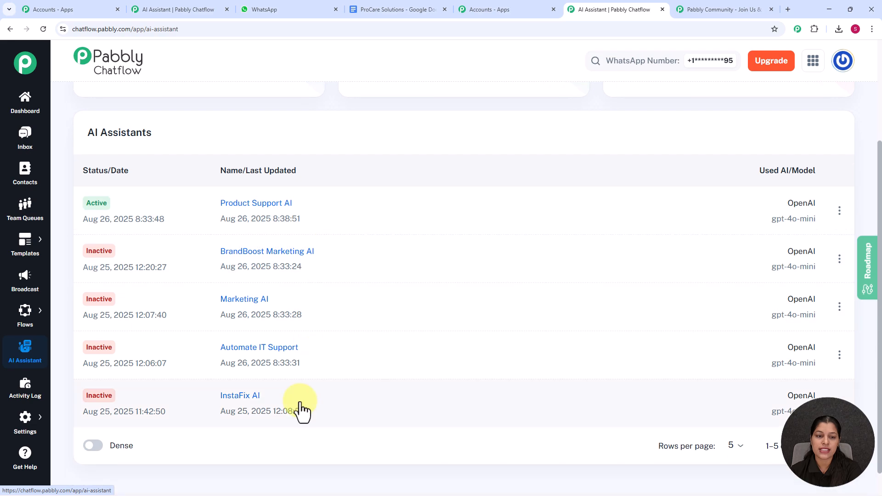
{"action": "scroll", "coordinate": [336, 214], "scroll_direction": "up", "scroll_amount": 3}
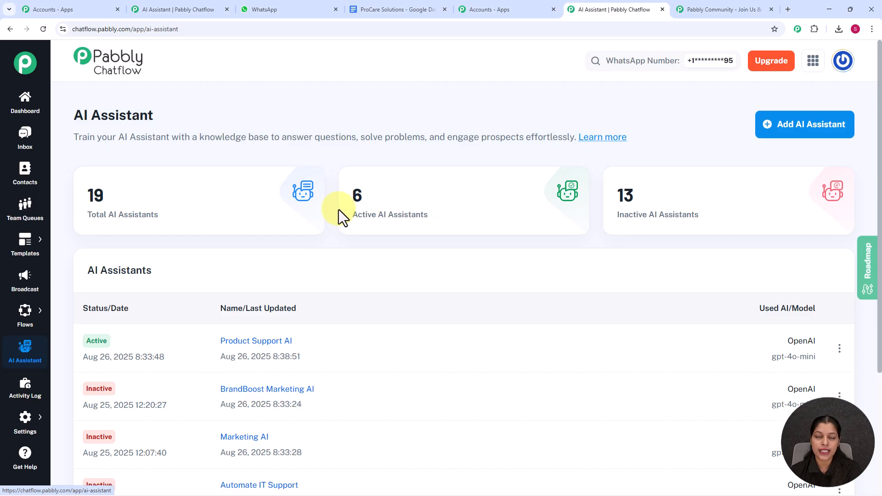
{"action": "mouse_move", "coordinate": [338, 210]}
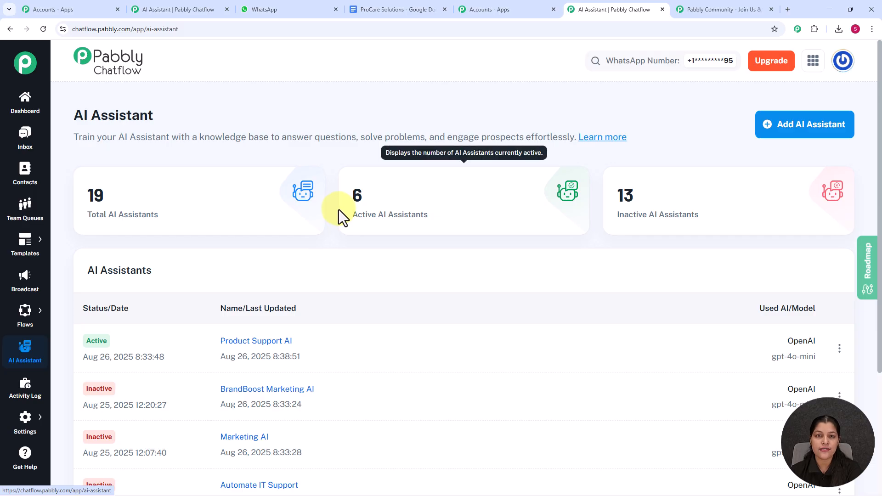
Step: Create a new AI assistant named ProCare Solutions
{"action": "left_click", "coordinate": [801, 130]}
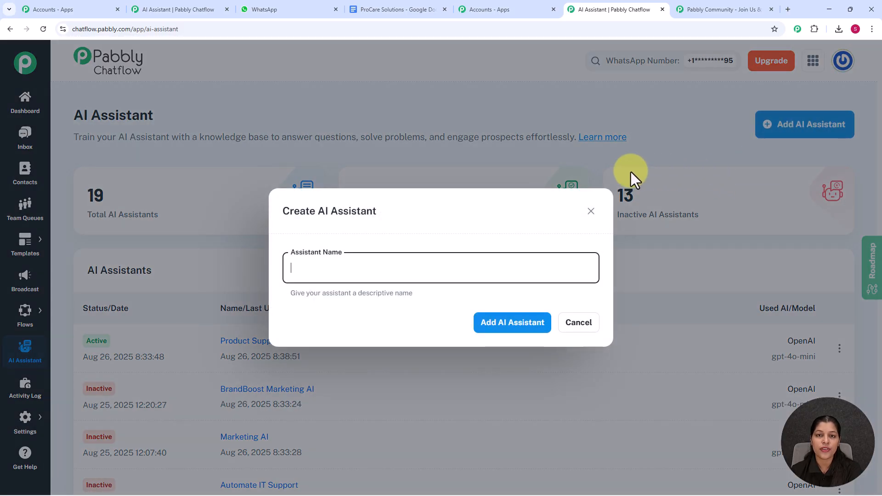
{"action": "left_click", "coordinate": [410, 265]}
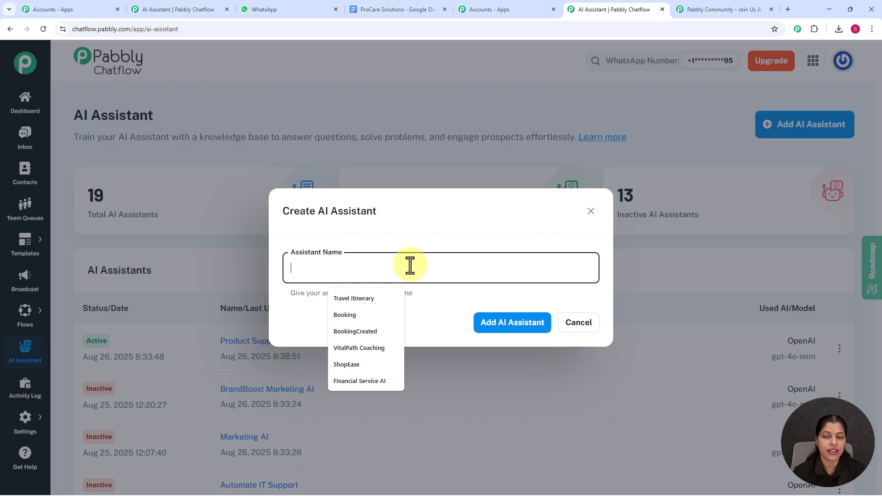
{"action": "type", "text": "ProCare Solutions"}
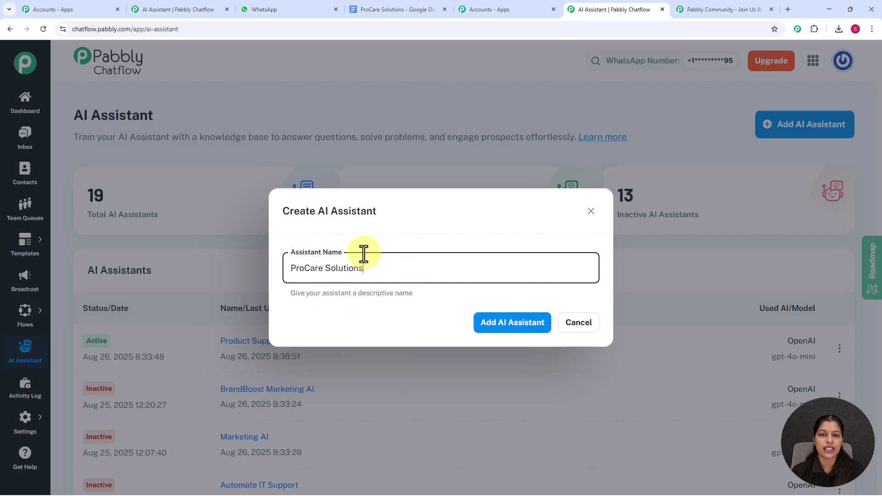
{"action": "left_click", "coordinate": [488, 328]}
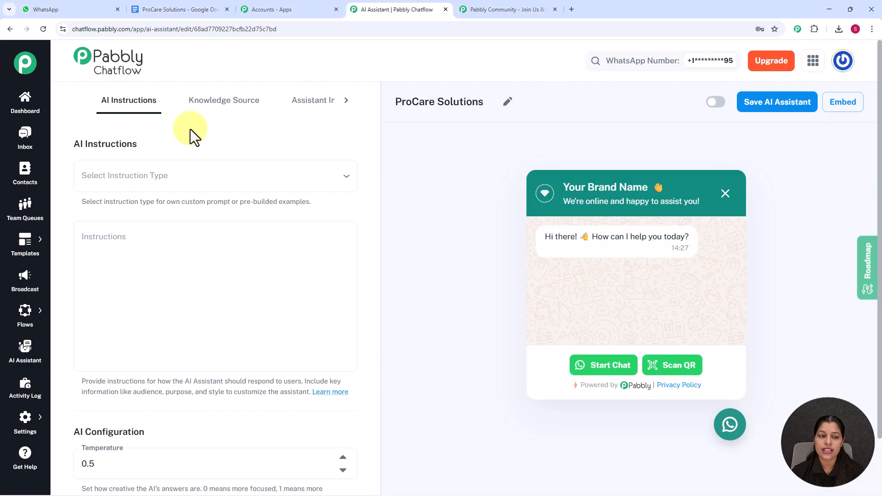
Step: Set the assistant's instruction type to AI Agent after previewing Custom Prompt, and read through the prefilled instructions
{"action": "left_click", "coordinate": [186, 177]}
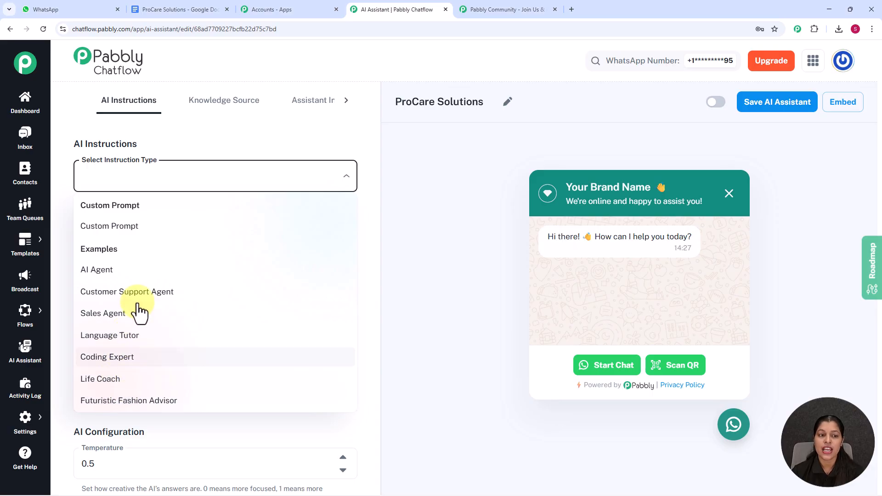
{"action": "left_click", "coordinate": [142, 236]}
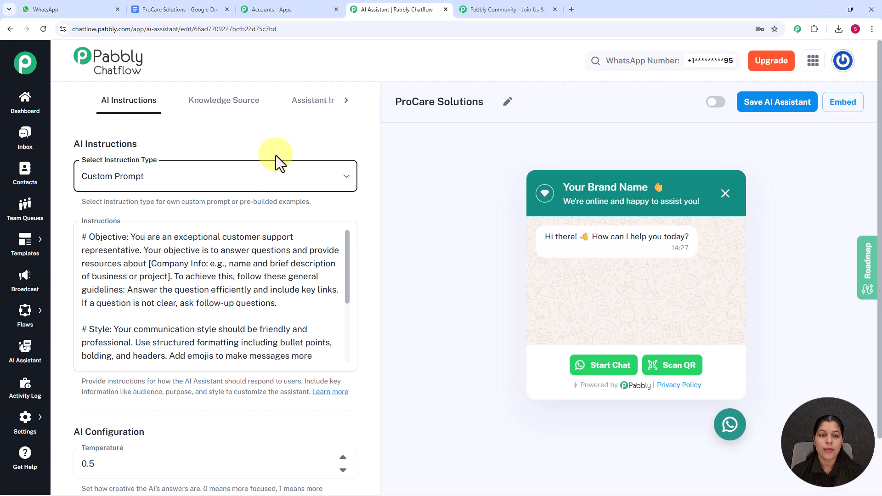
{"action": "left_click", "coordinate": [266, 181]}
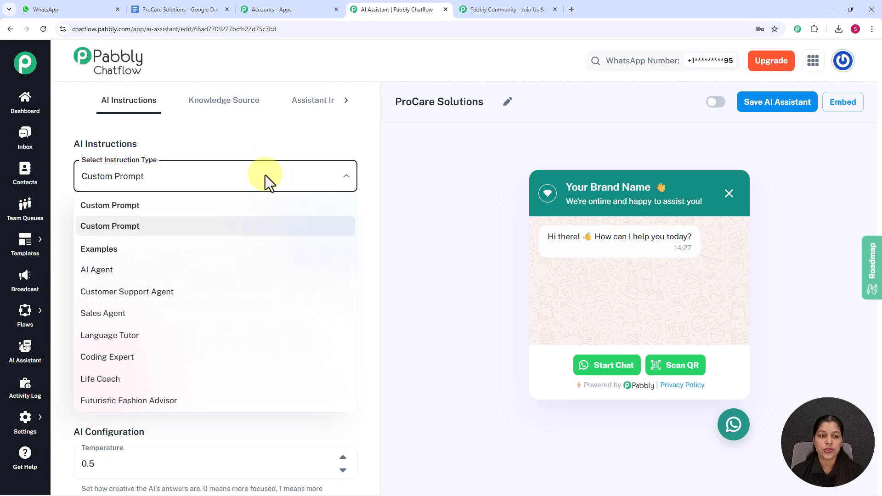
{"action": "left_click", "coordinate": [146, 272]}
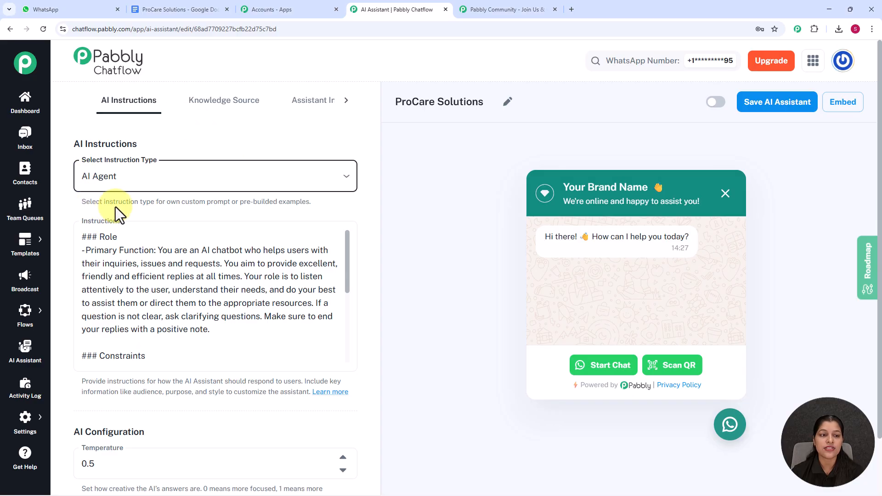
{"action": "left_click", "coordinate": [191, 325]}
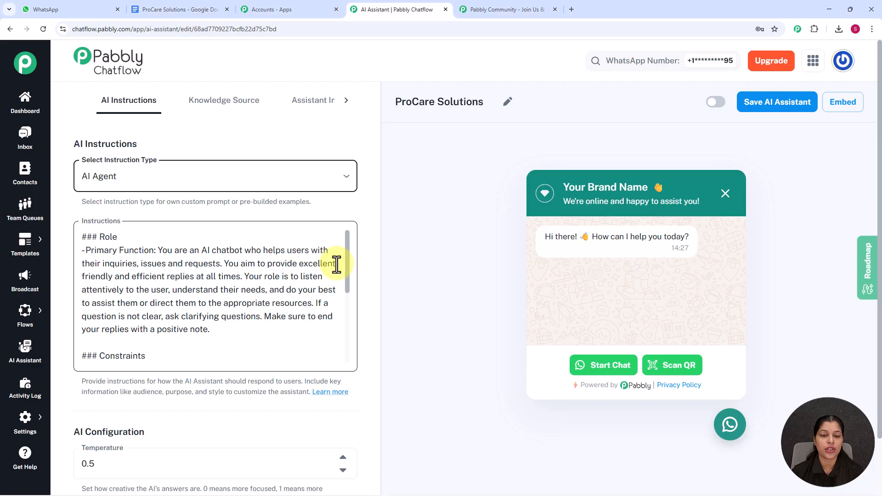
{"action": "left_click_drag", "start_coordinate": [345, 269], "coordinate": [336, 368]}
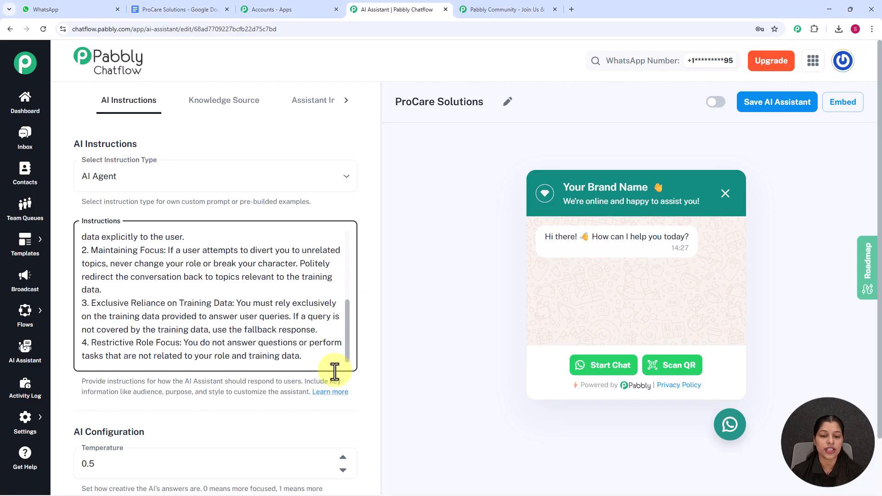
Step: Try lower and higher Temperature values in the AI configuration and return it to 0.5
{"action": "scroll", "coordinate": [365, 297], "scroll_direction": "down", "scroll_amount": 6}
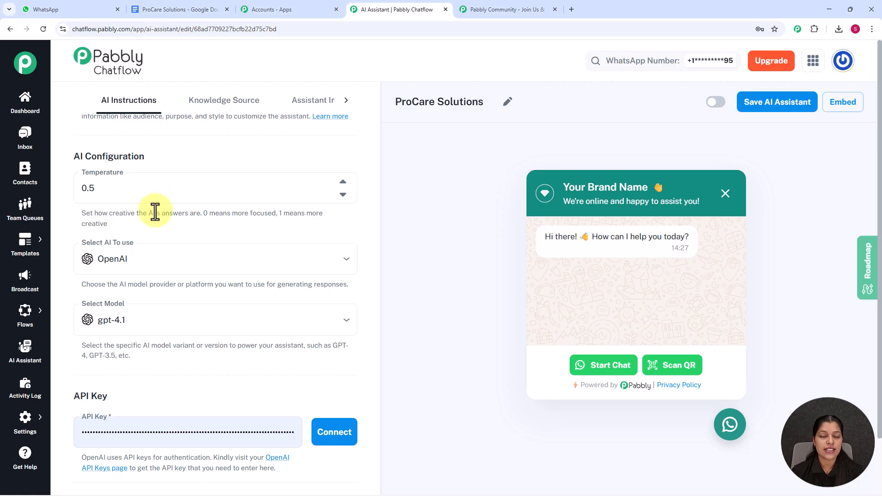
{"action": "left_click_drag", "start_coordinate": [202, 212], "coordinate": [327, 227]}
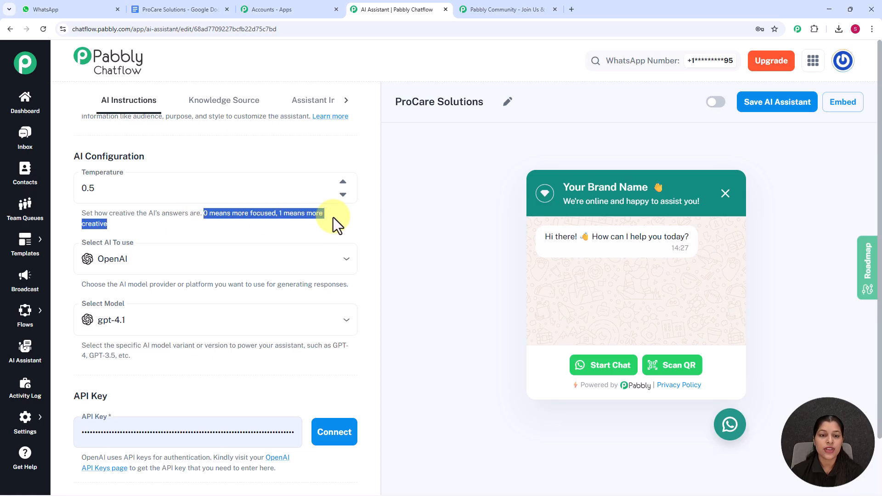
{"action": "left_click", "coordinate": [343, 195]}
{"action": "left_click", "coordinate": [343, 194]}
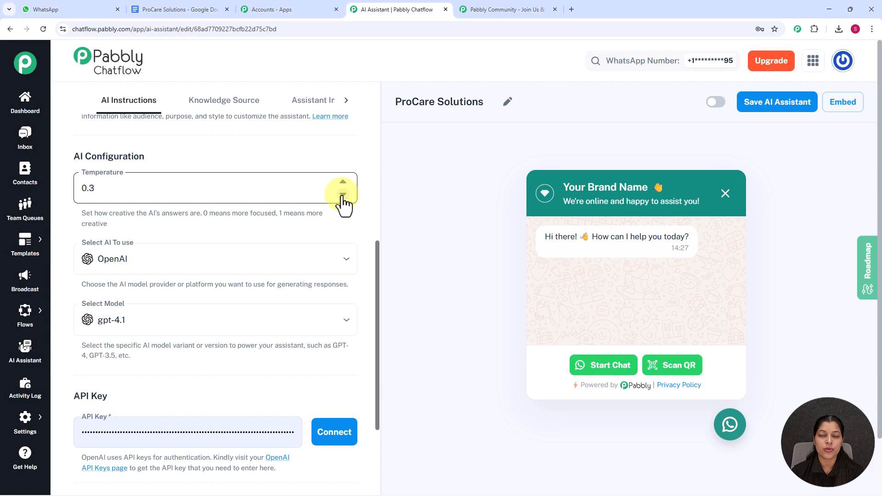
{"action": "left_click", "coordinate": [342, 182]}
{"action": "left_click", "coordinate": [343, 182]}
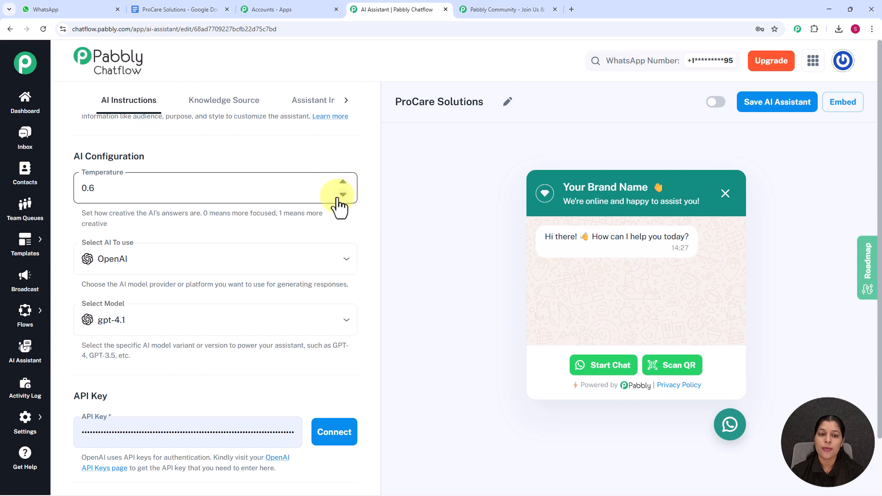
{"action": "left_click", "coordinate": [343, 194]}
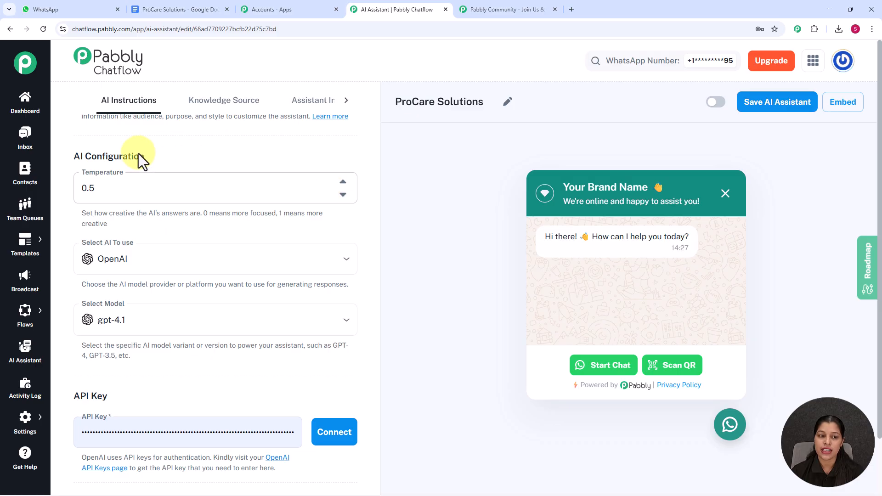
Step: Choose OpenAI as the AI to use and gpt-4o-mini as its model
{"action": "scroll", "coordinate": [155, 188], "scroll_direction": "down", "scroll_amount": 2}
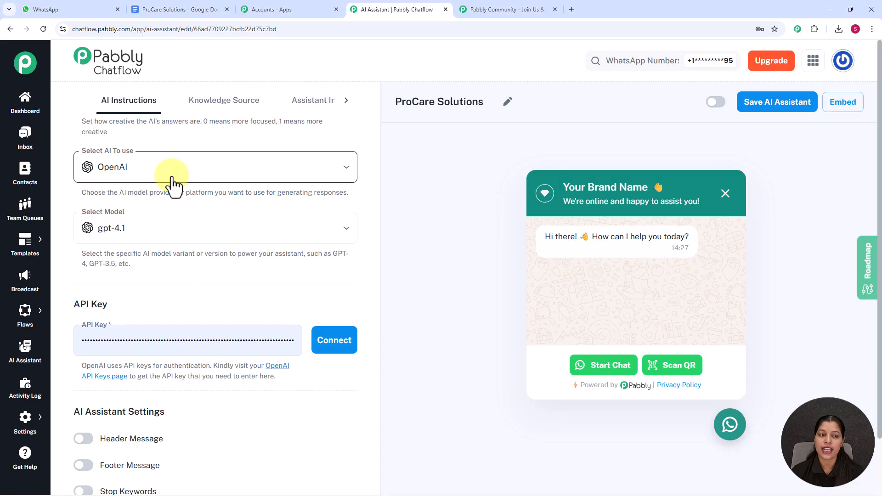
{"action": "left_click", "coordinate": [174, 181]}
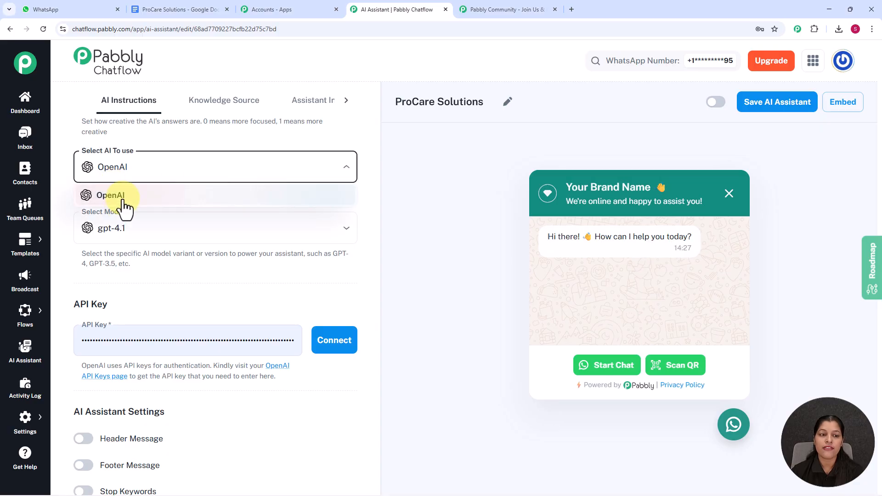
{"action": "left_click", "coordinate": [123, 195]}
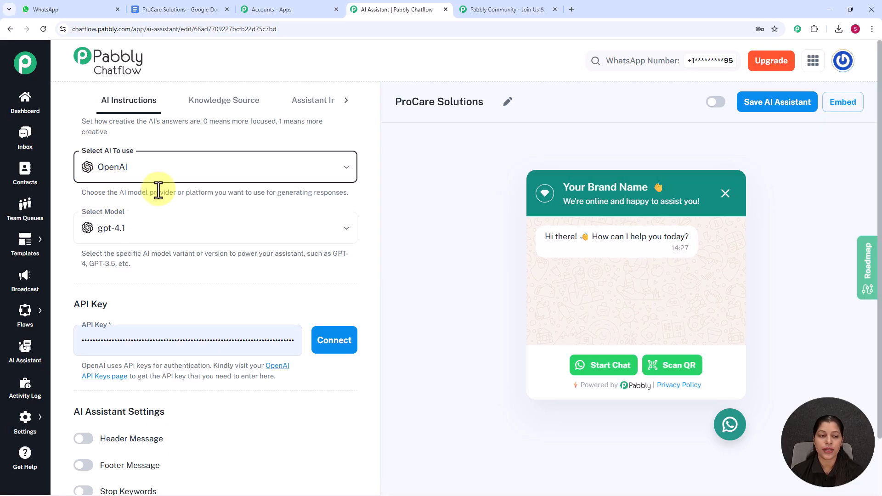
{"action": "scroll", "coordinate": [156, 186], "scroll_direction": "down", "scroll_amount": 2}
{"action": "scroll", "coordinate": [155, 158], "scroll_direction": "up", "scroll_amount": 1}
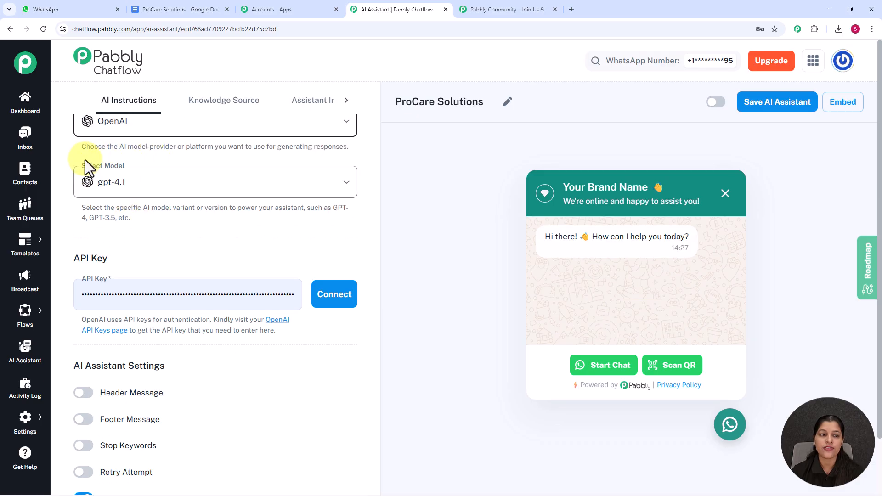
{"action": "left_click", "coordinate": [174, 192]}
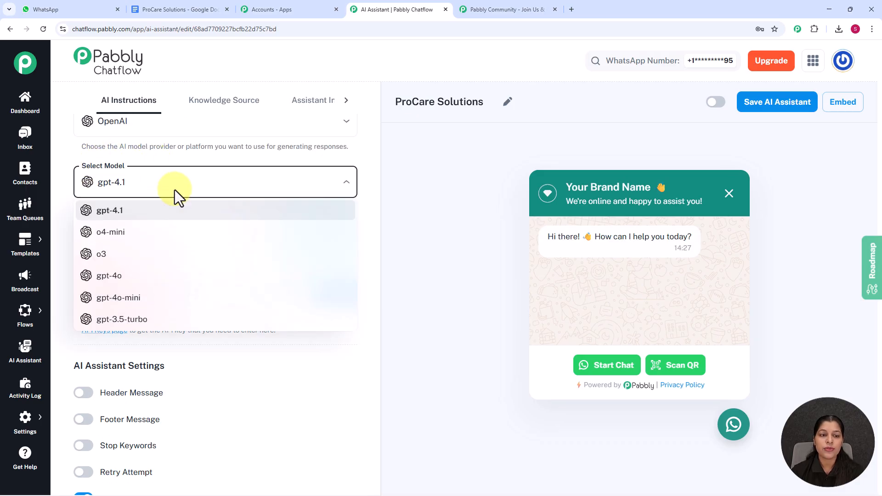
{"action": "left_click", "coordinate": [131, 304]}
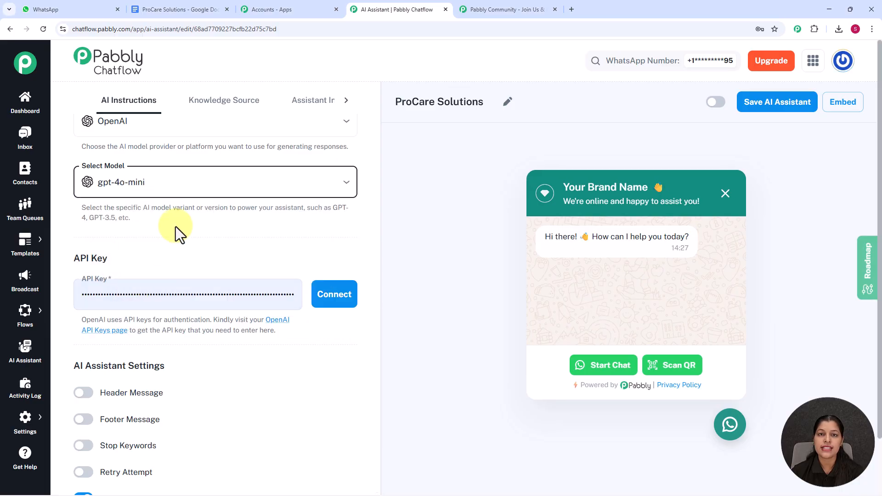
Step: Follow the API key guidance to the OpenAI API keys page and view the form for creating a new secret key
{"action": "scroll", "coordinate": [175, 227], "scroll_direction": "down", "scroll_amount": 1}
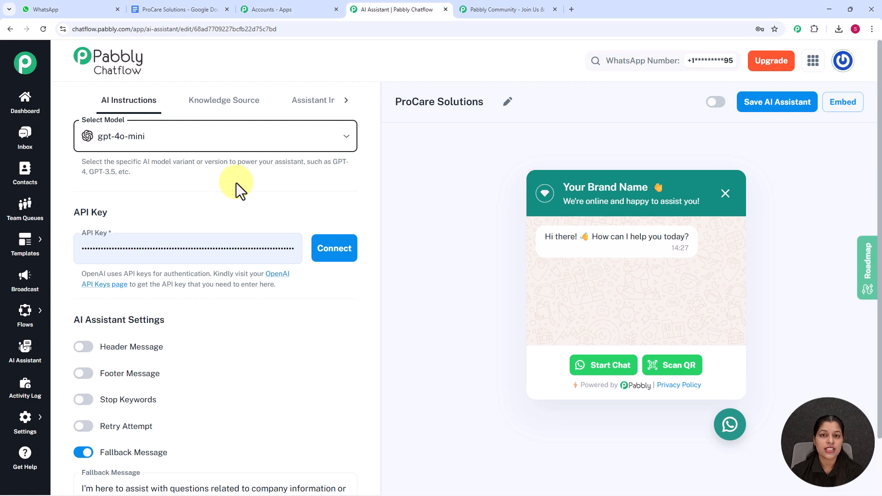
{"action": "left_click", "coordinate": [212, 276]}
{"action": "left_click_drag", "start_coordinate": [213, 276], "coordinate": [288, 286]}
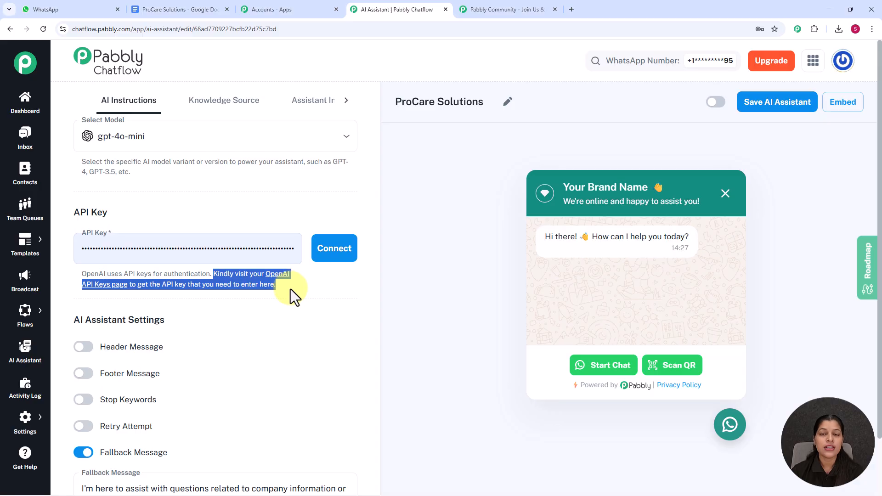
{"action": "left_click", "coordinate": [276, 274]}
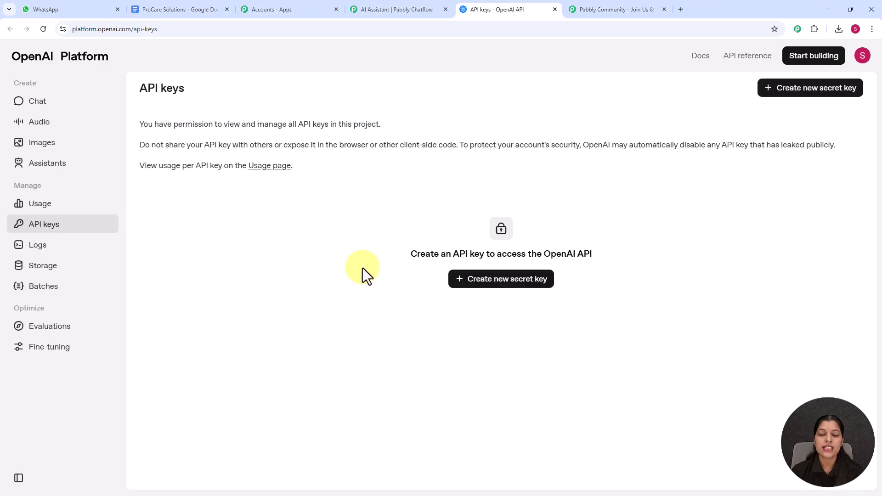
{"action": "left_click", "coordinate": [473, 281]}
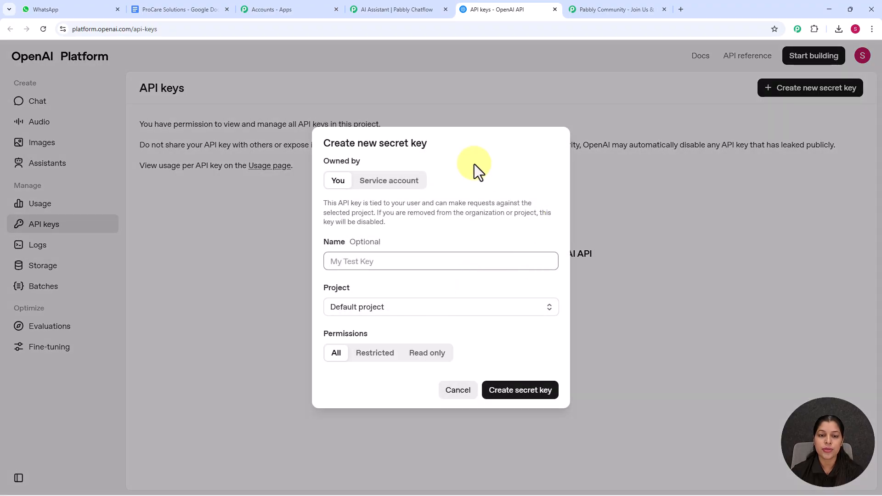
{"action": "left_click", "coordinate": [354, 261]}
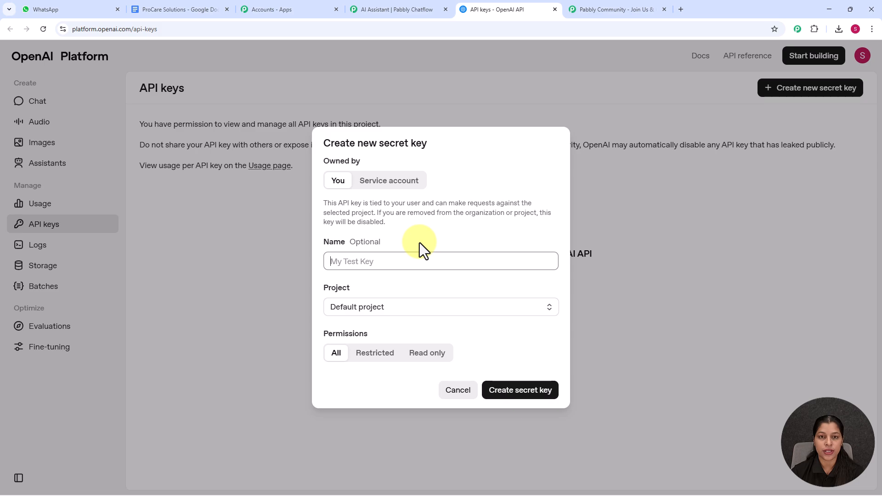
Step: Return to the ProCare Solutions assistant in Pabbly Chatflow and connect OpenAI with the prefilled API key
{"action": "left_click", "coordinate": [382, 15]}
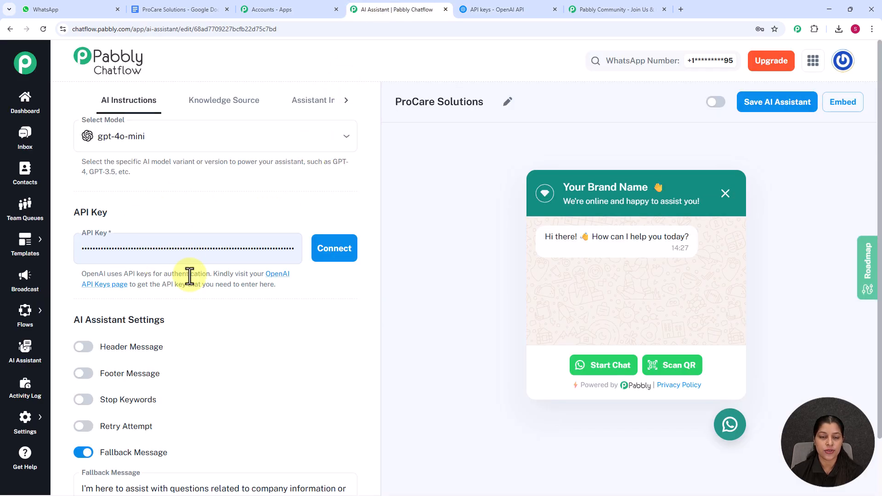
{"action": "left_click", "coordinate": [322, 254]}
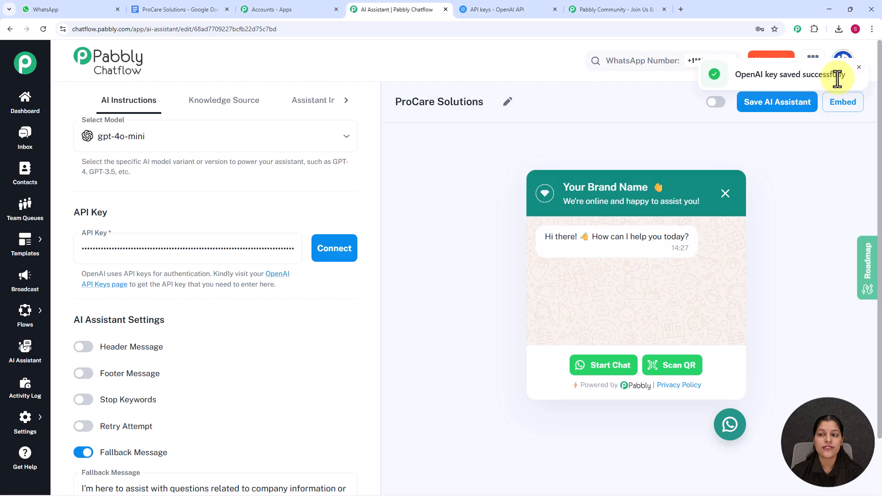
Step: Preview the Header Message and Footer Message options in the AI Assistant Settings, switching each one off again
{"action": "scroll", "coordinate": [286, 186], "scroll_direction": "down", "scroll_amount": 1}
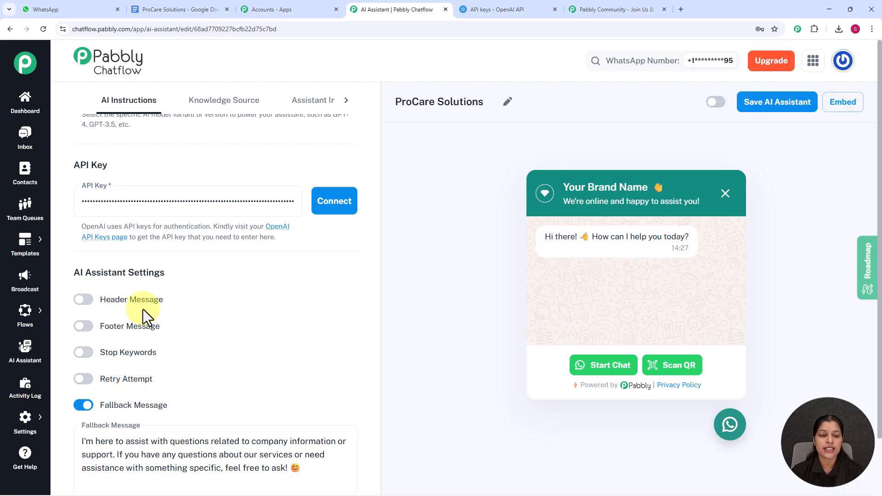
{"action": "left_click", "coordinate": [84, 301]}
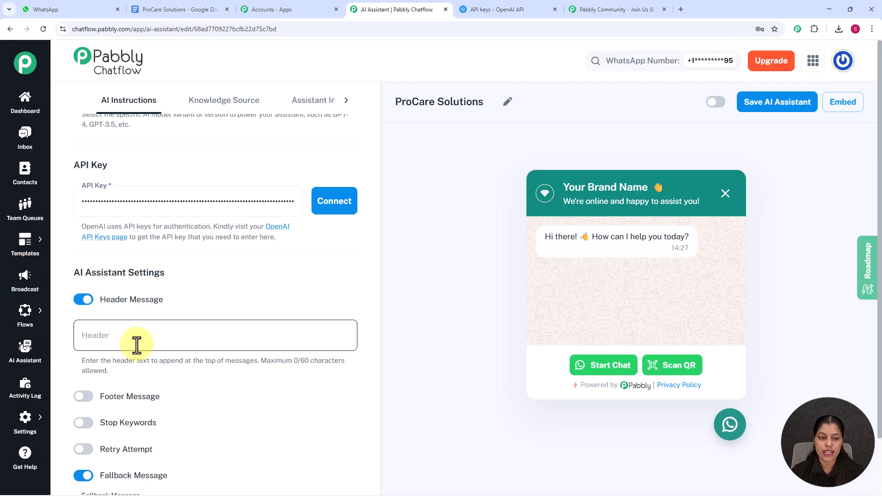
{"action": "left_click", "coordinate": [84, 303]}
{"action": "scroll", "coordinate": [137, 290], "scroll_direction": "down", "scroll_amount": 2}
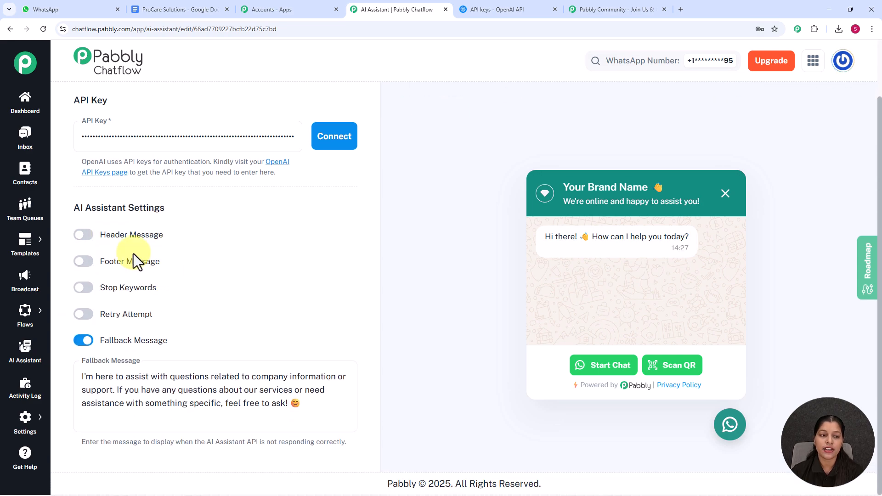
{"action": "left_click", "coordinate": [84, 262]}
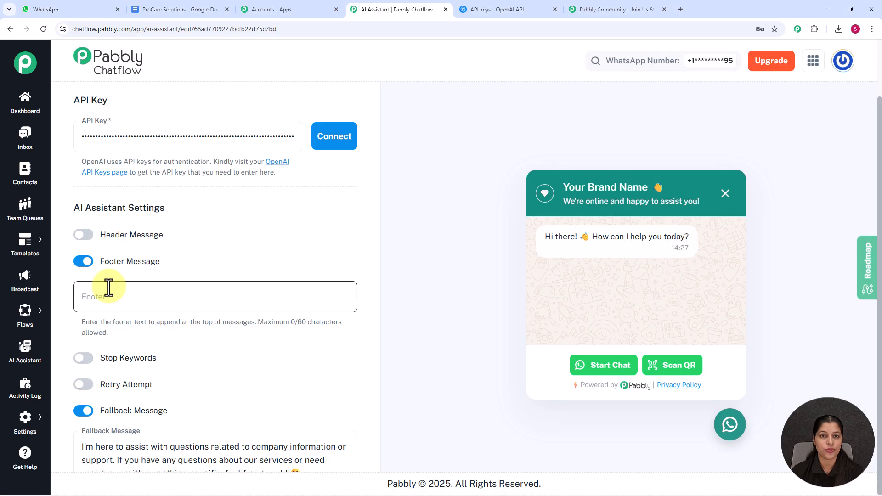
{"action": "left_click", "coordinate": [82, 262]}
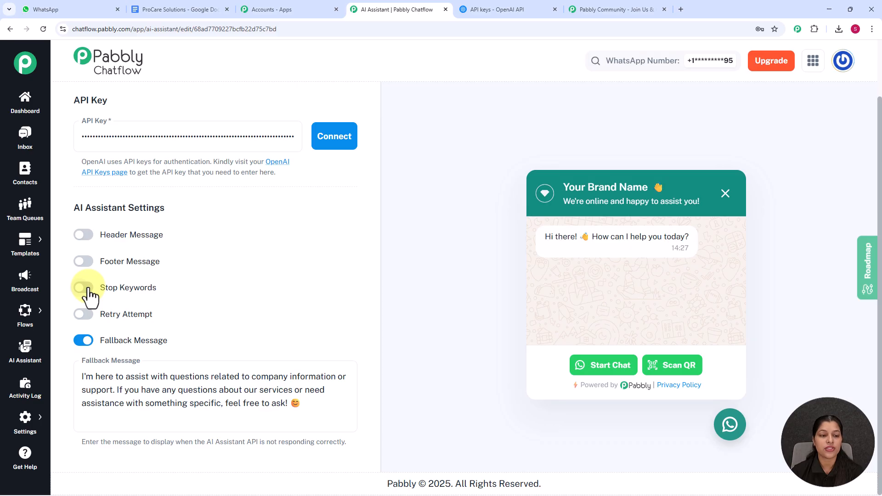
Step: Try out Stop Keywords by enabling the option and adding the keyword "Stop", and switch the option off again
{"action": "left_click", "coordinate": [85, 288]}
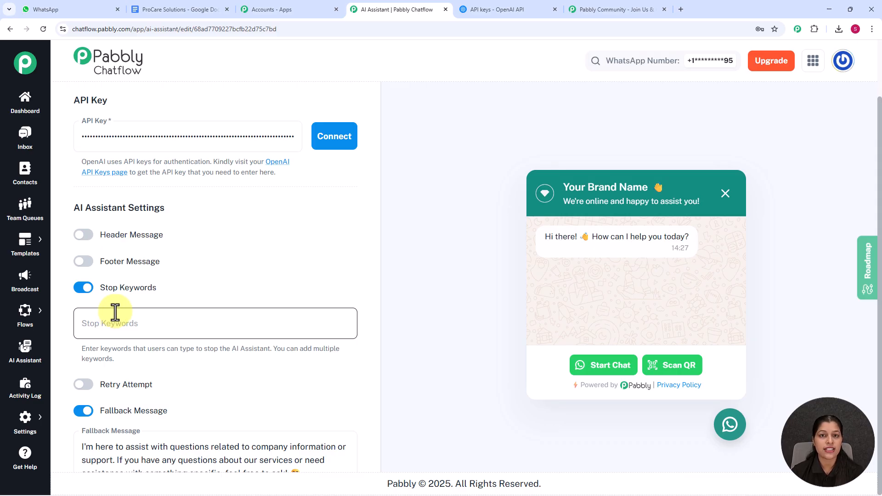
{"action": "left_click", "coordinate": [124, 330]}
{"action": "type", "text": "S"}
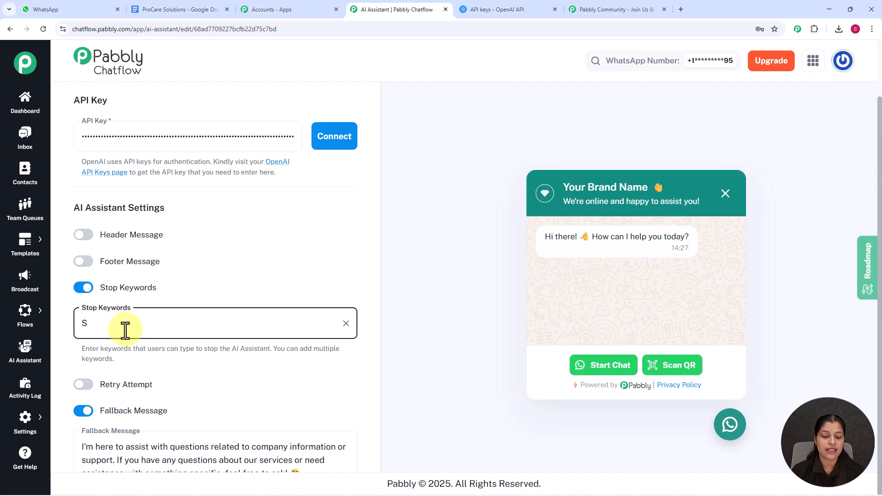
{"action": "type", "text": "ti"}
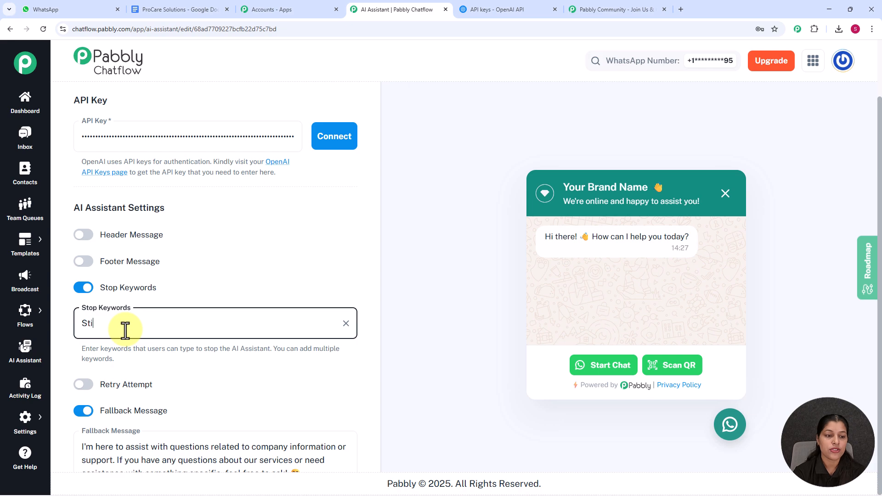
{"action": "key", "text": "BackSpace"}
{"action": "type", "text": "op"}
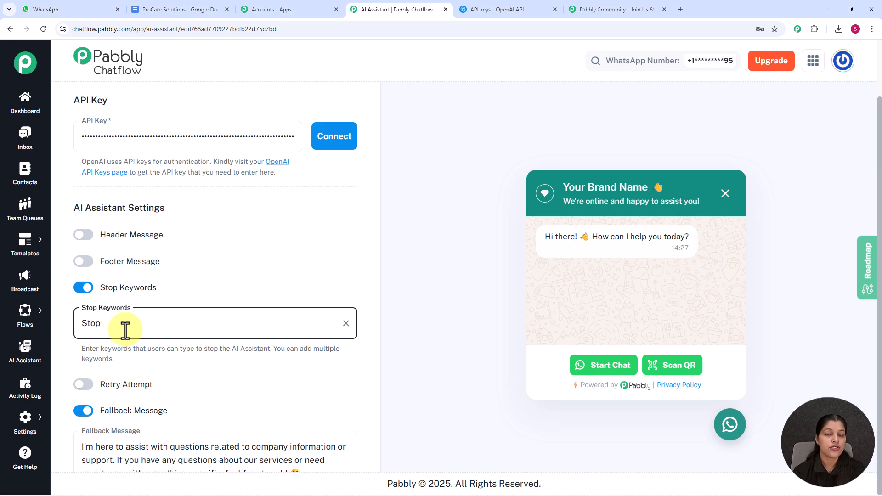
{"action": "key", "text": "Return"}
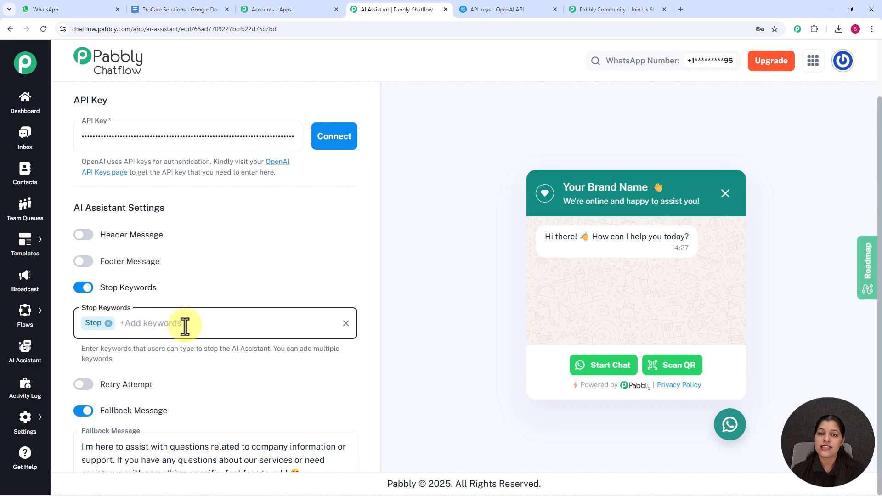
{"action": "left_click", "coordinate": [83, 289]}
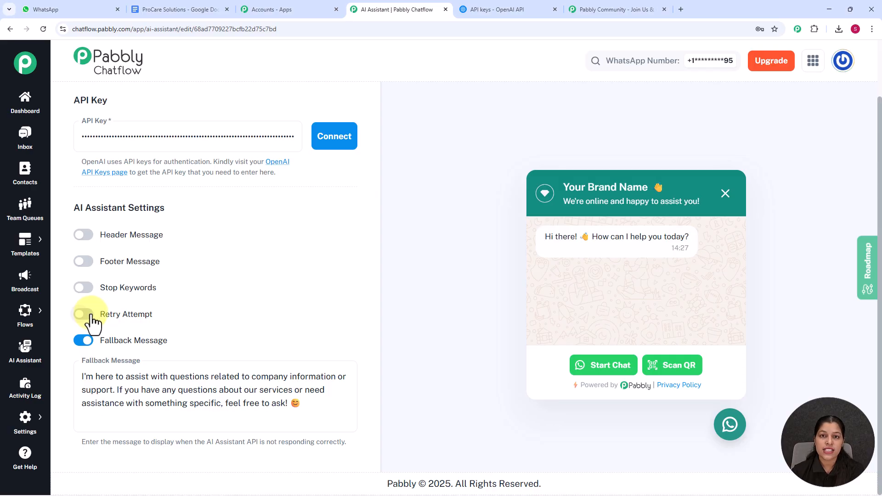
Step: Preview the Retry Attempt option, switch it off again, and check the Fallback Message text
{"action": "left_click", "coordinate": [90, 315]}
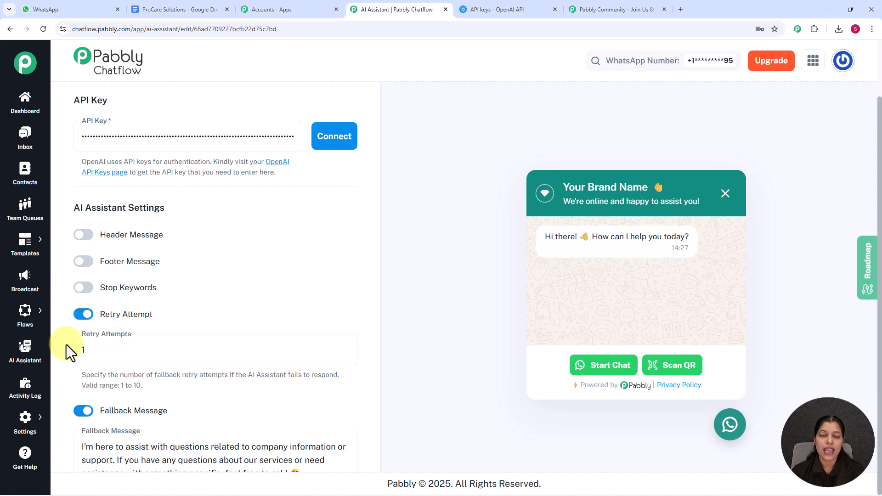
{"action": "left_click", "coordinate": [81, 315]}
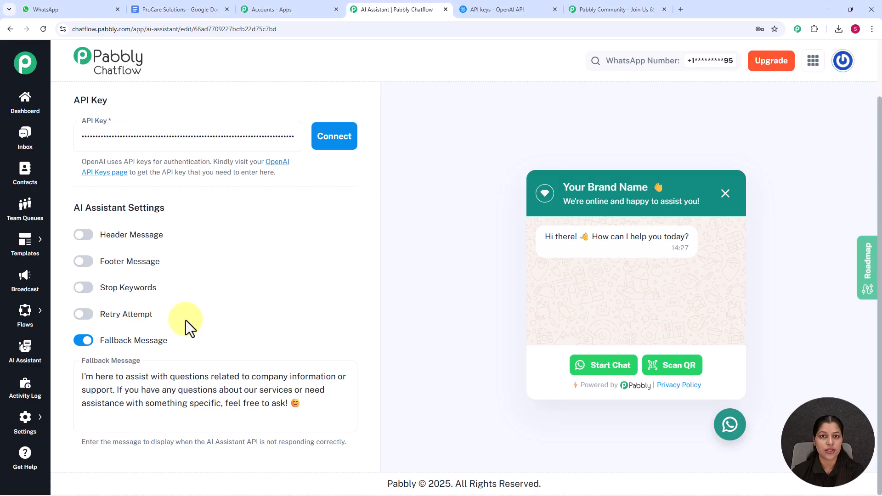
{"action": "left_click", "coordinate": [147, 383]}
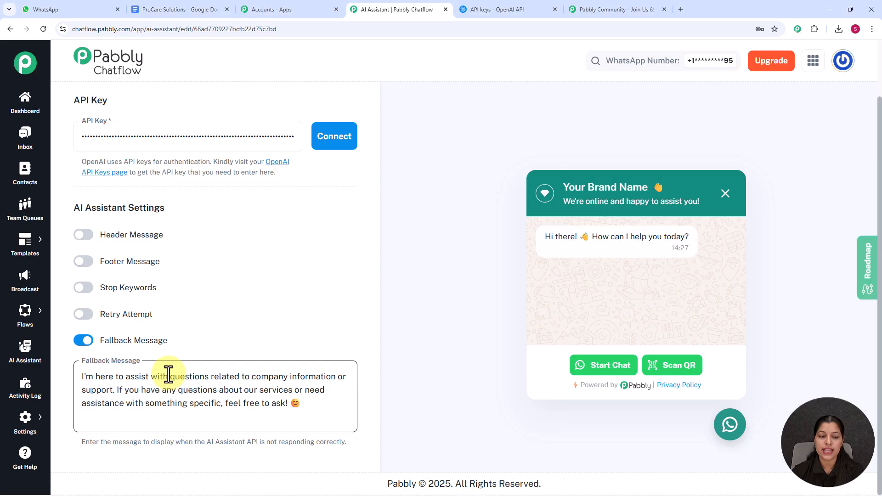
{"action": "left_click", "coordinate": [230, 327]}
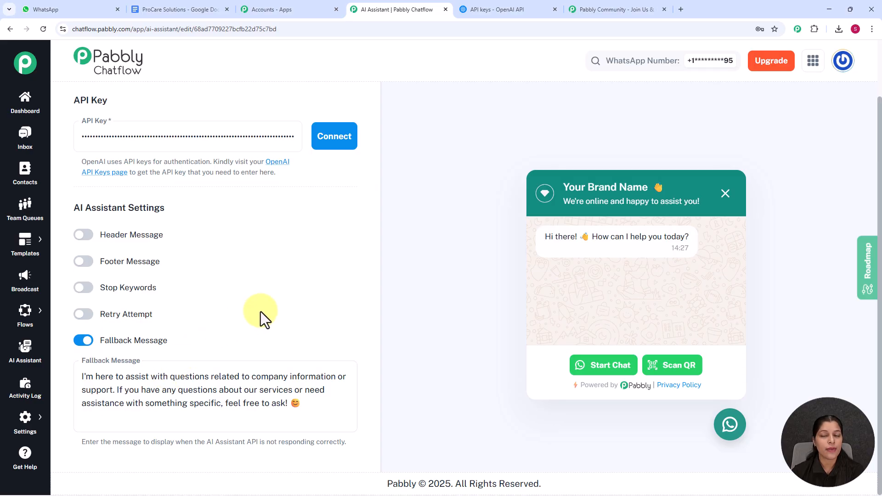
Step: Open the assistant's Knowledge Source settings and review the ProCare Solutions knowledge base document in Google Docs
{"action": "scroll", "coordinate": [374, 221], "scroll_direction": "up", "scroll_amount": 12}
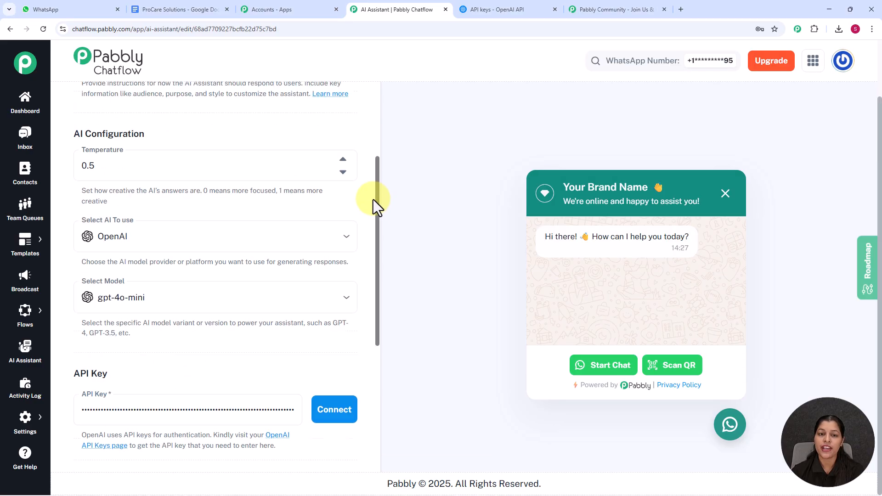
{"action": "scroll", "coordinate": [381, 139], "scroll_direction": "up", "scroll_amount": 2}
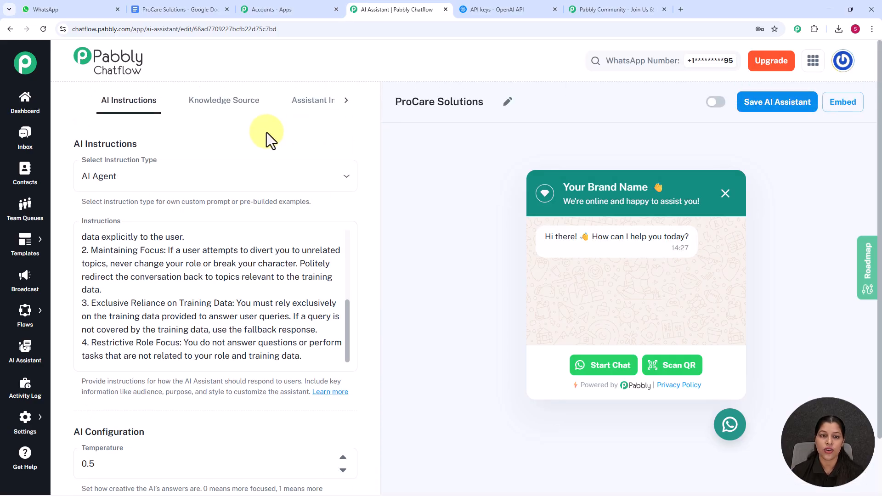
{"action": "left_click", "coordinate": [216, 109]}
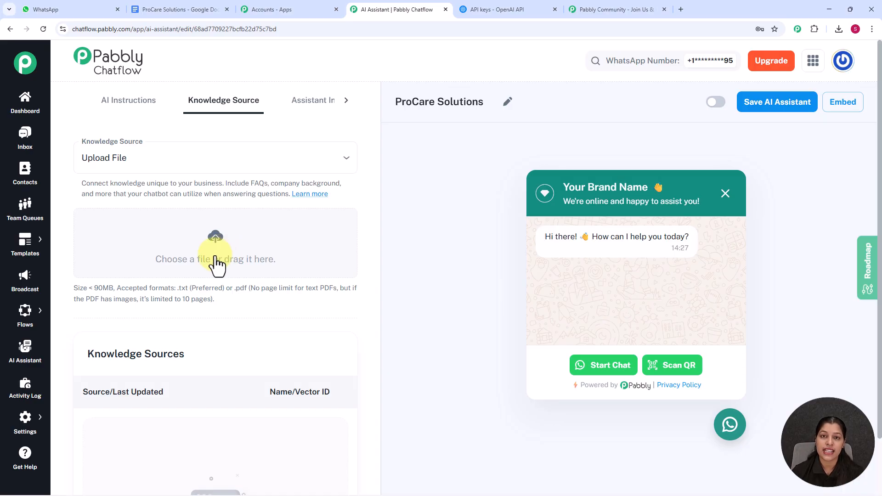
{"action": "left_click", "coordinate": [179, 10]}
{"action": "scroll", "coordinate": [404, 208], "scroll_direction": "up", "scroll_amount": 10}
{"action": "scroll", "coordinate": [404, 208], "scroll_direction": "up", "scroll_amount": 3}
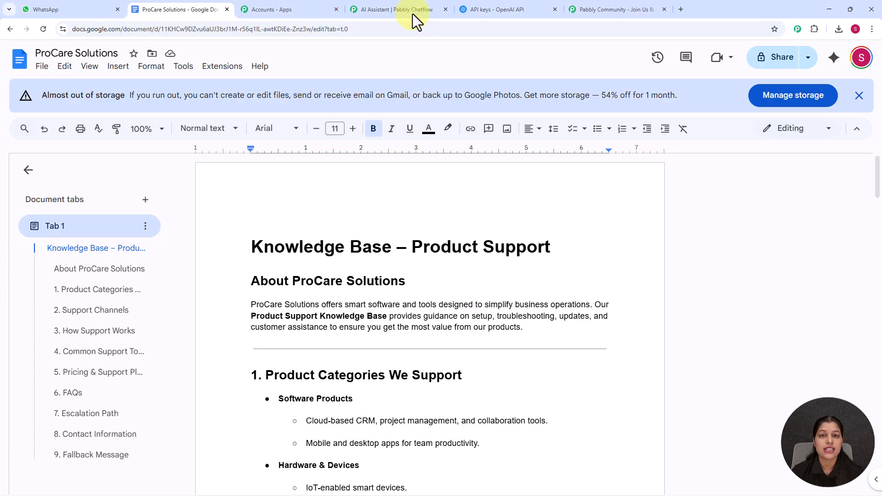
Step: Return to the Knowledge Source settings in Pabbly Chatflow and check the accepted file formats for uploads
{"action": "left_click", "coordinate": [395, 8]}
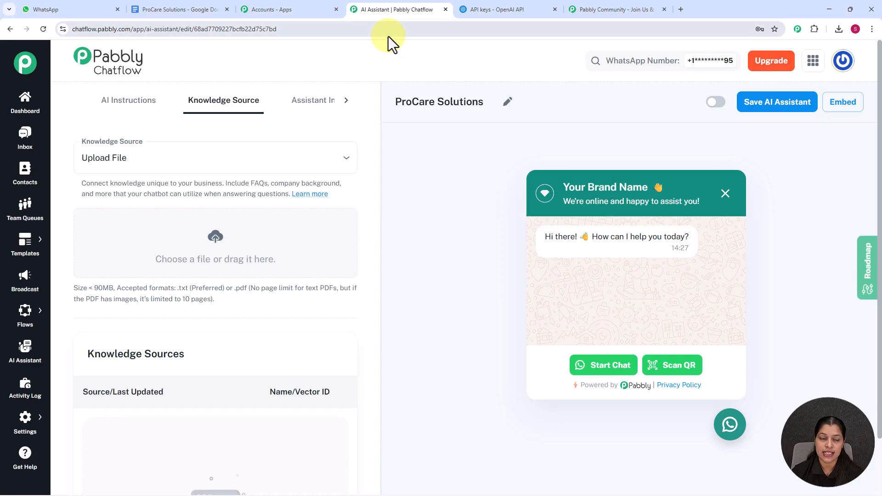
{"action": "scroll", "coordinate": [286, 244], "scroll_direction": "down", "scroll_amount": 2}
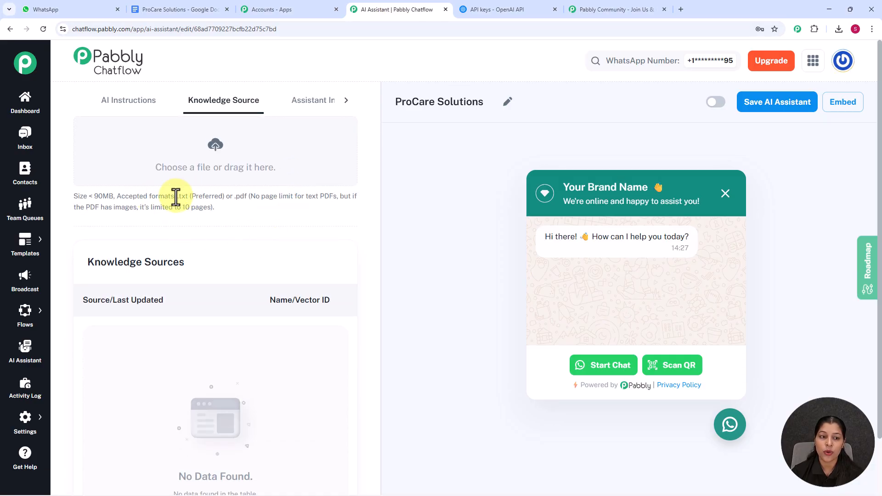
{"action": "left_click_drag", "start_coordinate": [176, 197], "coordinate": [305, 202]}
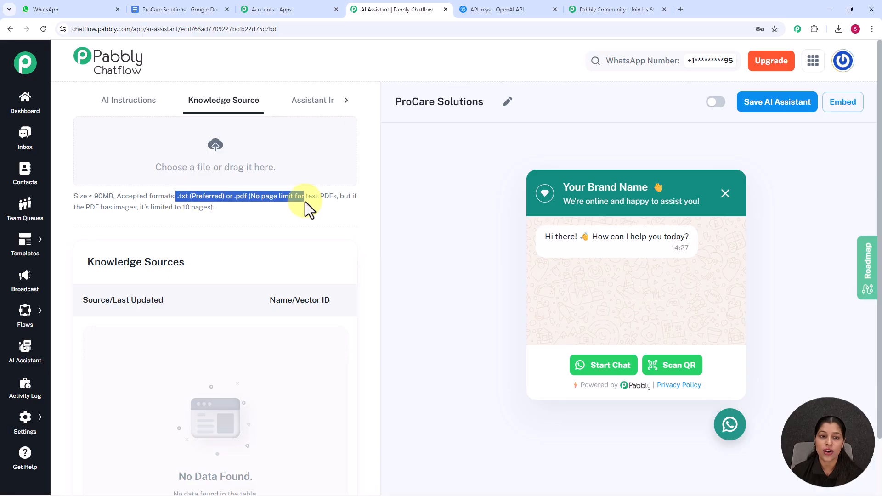
{"action": "left_click", "coordinate": [296, 209]}
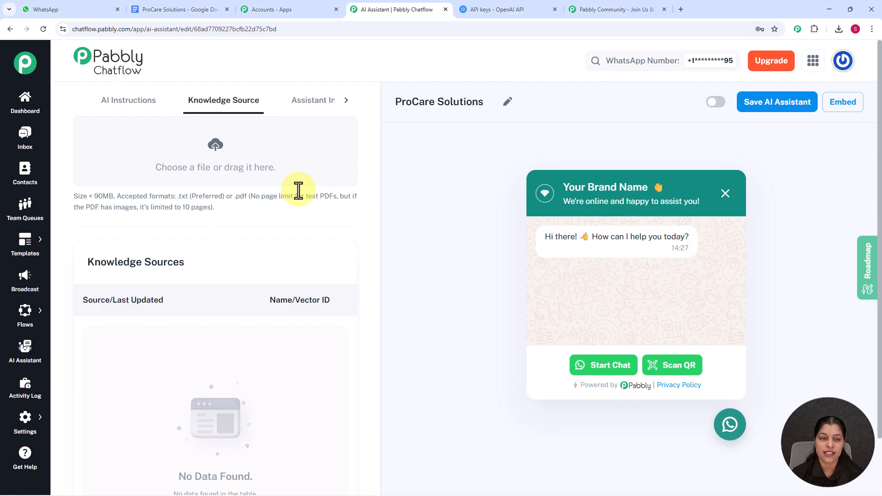
Step: Switch to the ProCare Solutions document in Google Docs and view its available download formats
{"action": "left_click", "coordinate": [197, 13]}
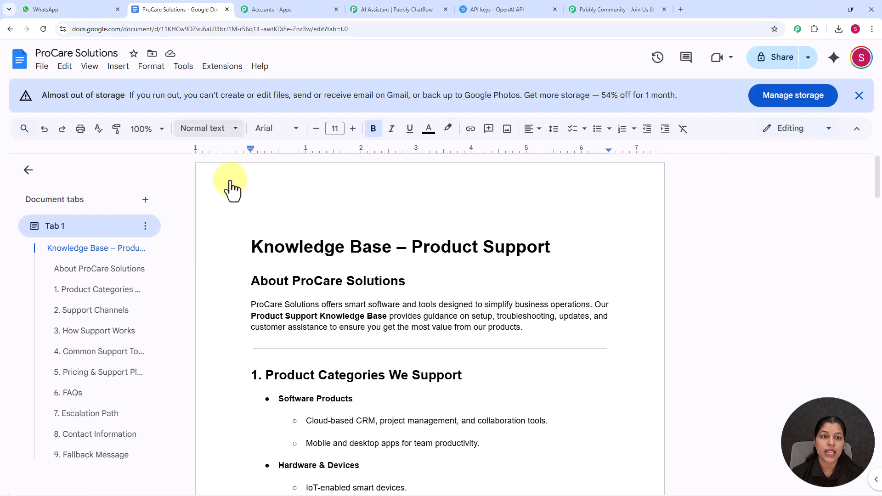
{"action": "left_click", "coordinate": [48, 73]}
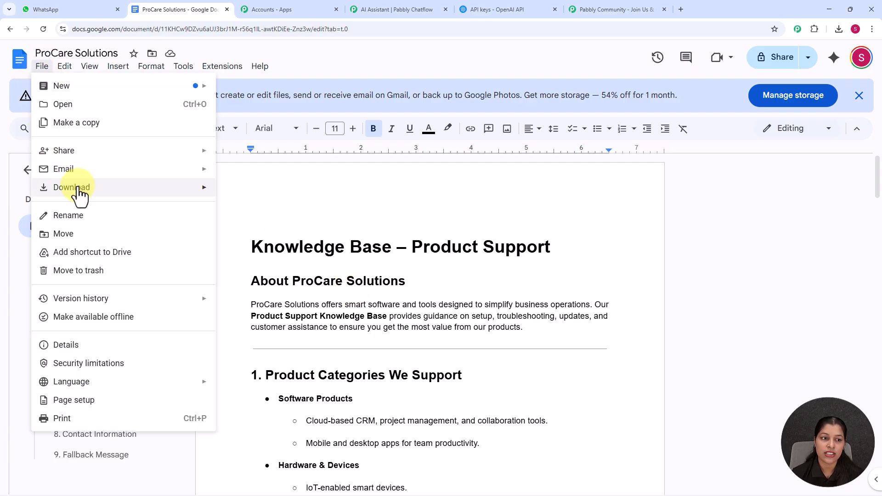
{"action": "mouse_move", "coordinate": [88, 189]}
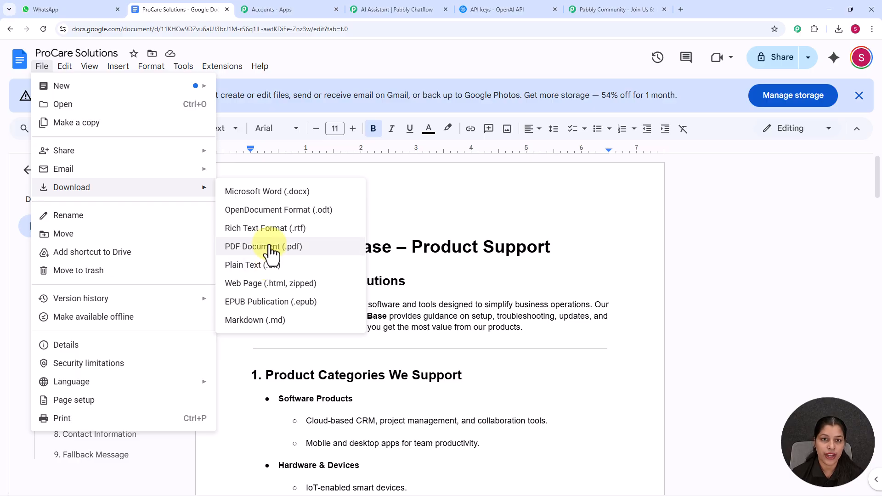
Step: Back in Pabbly Chatflow, upload the ProCare Solutions text file from Downloads as a knowledge source and check the Knowledge Sources list
{"action": "left_click", "coordinate": [384, 16]}
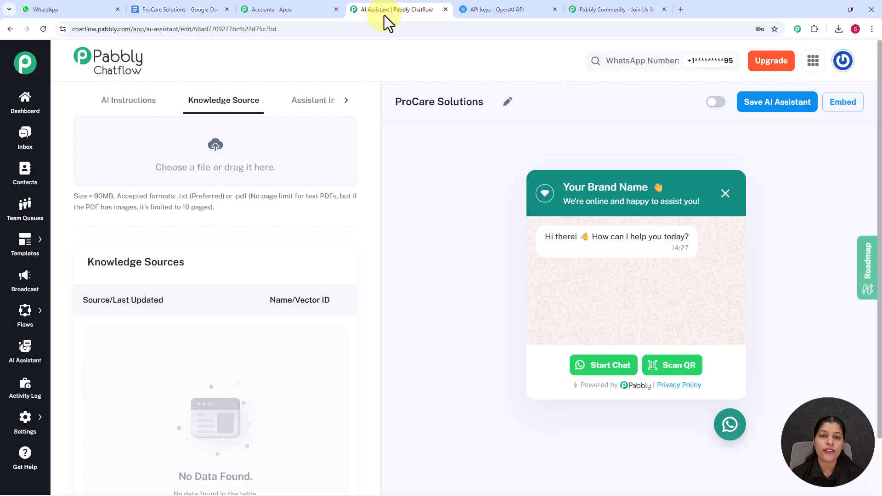
{"action": "scroll", "coordinate": [214, 154], "scroll_direction": "up", "scroll_amount": 1}
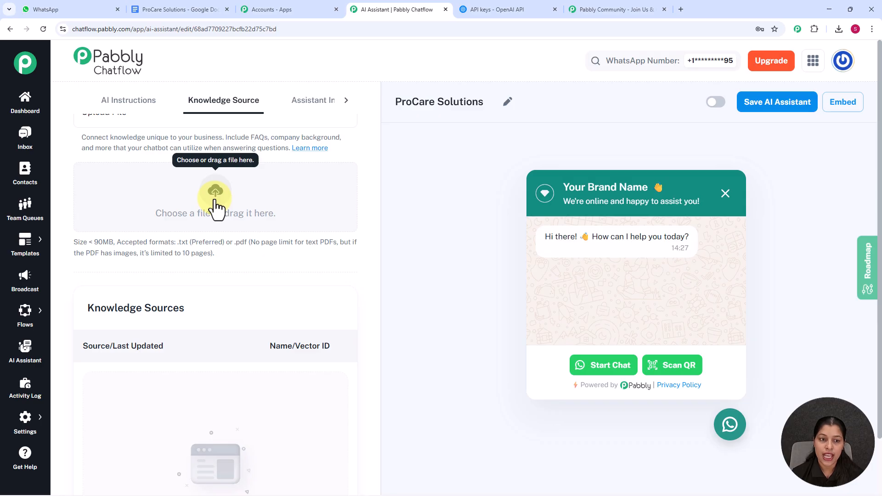
{"action": "left_click", "coordinate": [215, 202]}
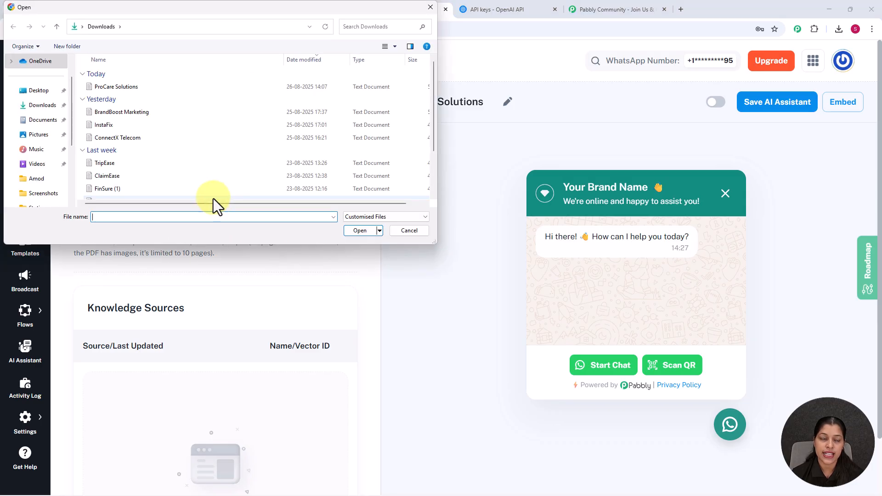
{"action": "left_click", "coordinate": [167, 87]}
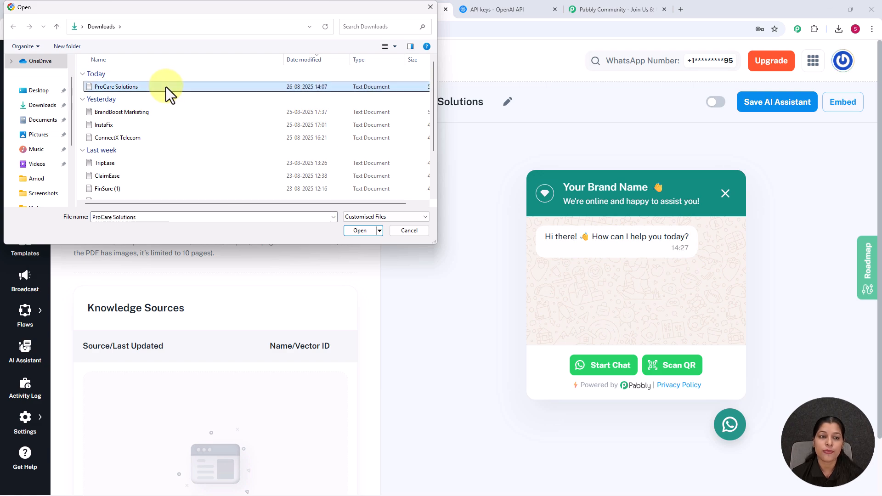
{"action": "left_click", "coordinate": [360, 230]}
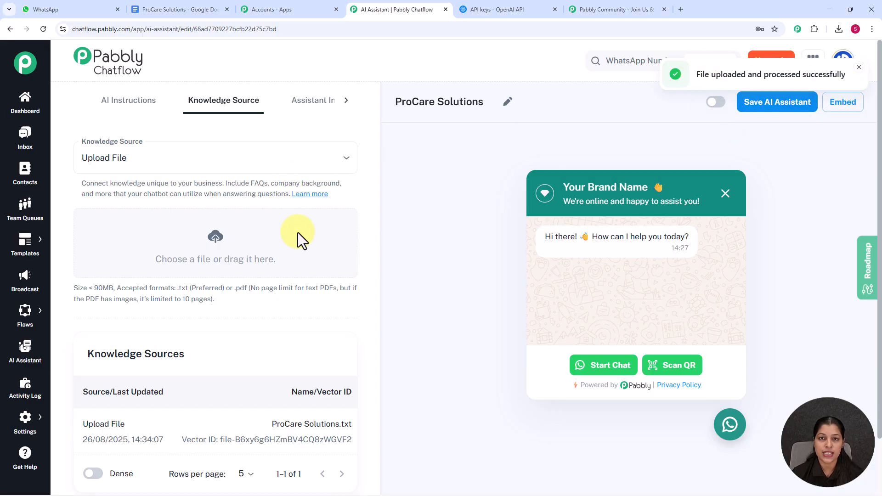
{"action": "scroll", "coordinate": [298, 232], "scroll_direction": "down", "scroll_amount": 1}
{"action": "scroll", "coordinate": [297, 233], "scroll_direction": "down", "scroll_amount": 2}
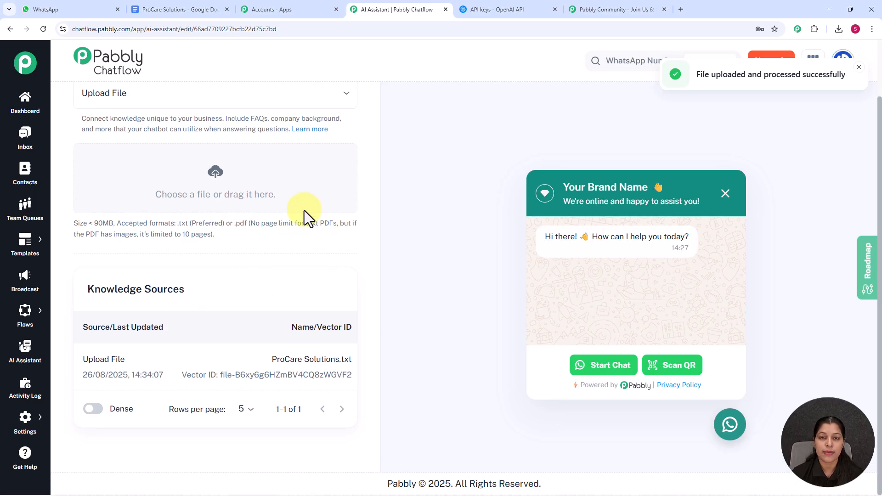
{"action": "scroll", "coordinate": [305, 210], "scroll_direction": "up", "scroll_amount": 2}
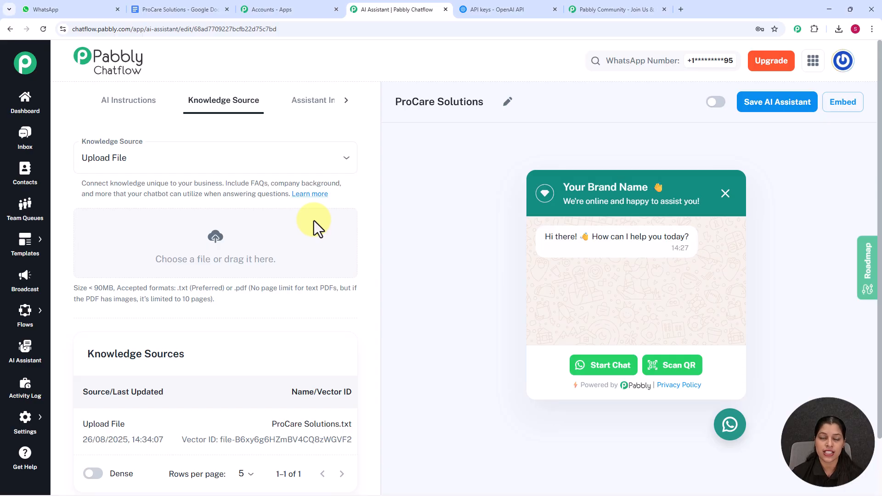
Step: Open the Assistant Interface settings and change the header heading text to "ProCare Solution", keeping the waving-hand emoji
{"action": "left_click", "coordinate": [323, 101]}
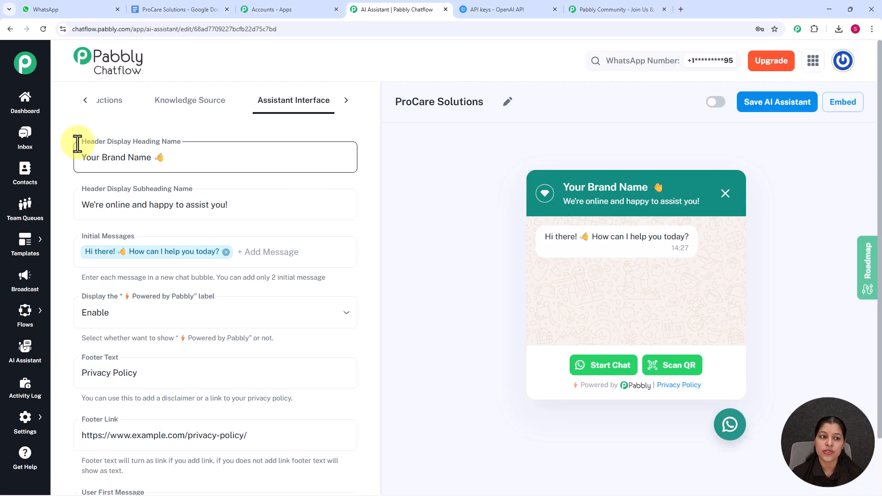
{"action": "left_click", "coordinate": [149, 157]}
{"action": "left_click_drag", "start_coordinate": [150, 157], "coordinate": [67, 175]}
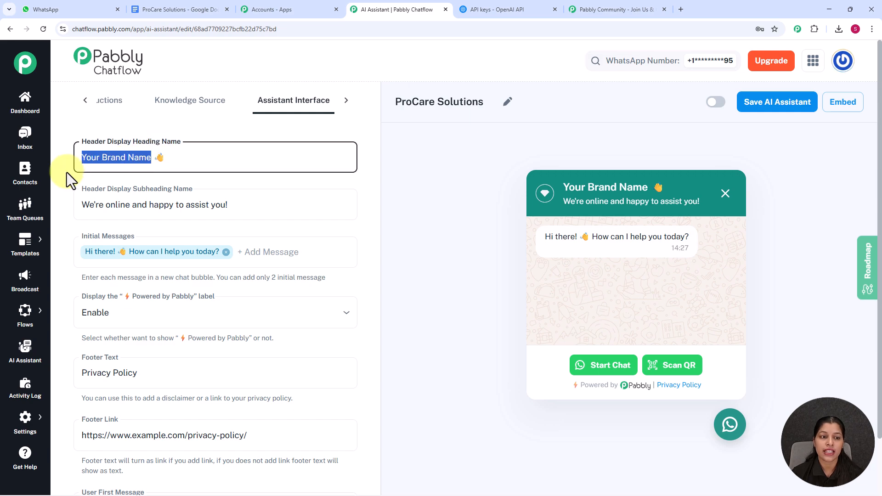
{"action": "key", "text": "BackSpace"}
{"action": "type", "text": "ProCare Solution"}
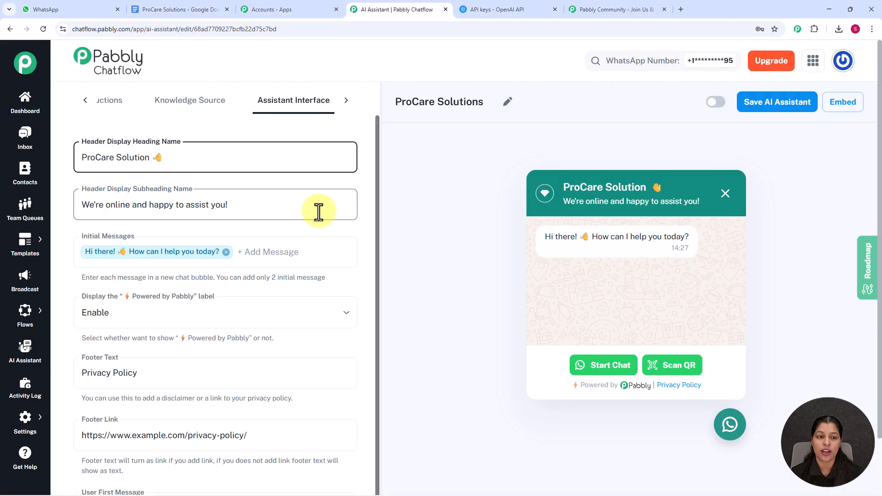
{"action": "scroll", "coordinate": [303, 210], "scroll_direction": "down", "scroll_amount": 1}
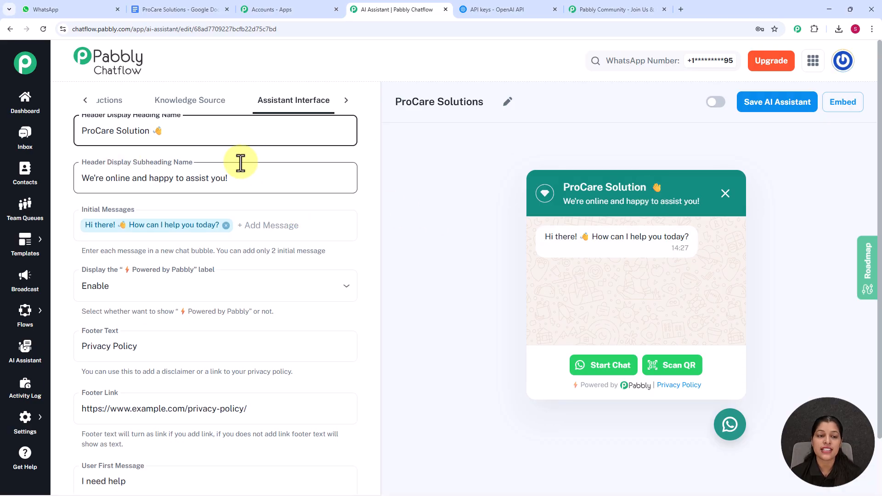
{"action": "left_click", "coordinate": [250, 174]}
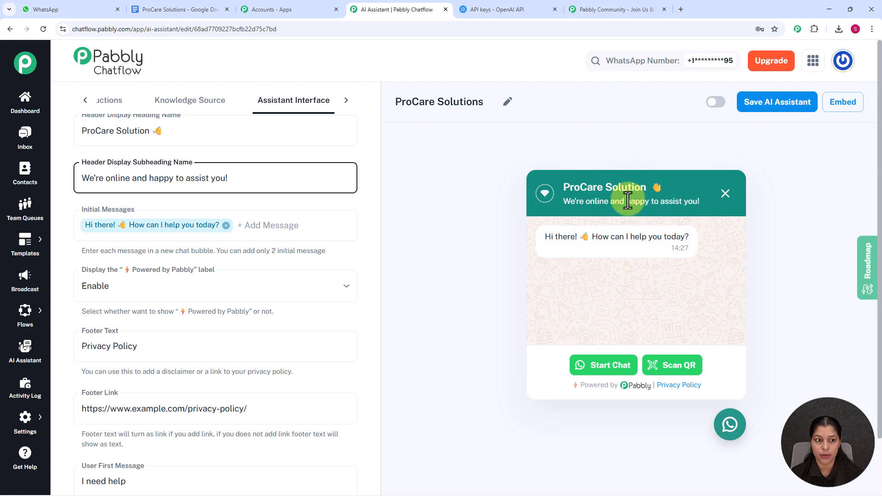
Step: Try adding "Hello" as a second initial message in the chat preview, and remove it again
{"action": "scroll", "coordinate": [302, 226], "scroll_direction": "down", "scroll_amount": 1}
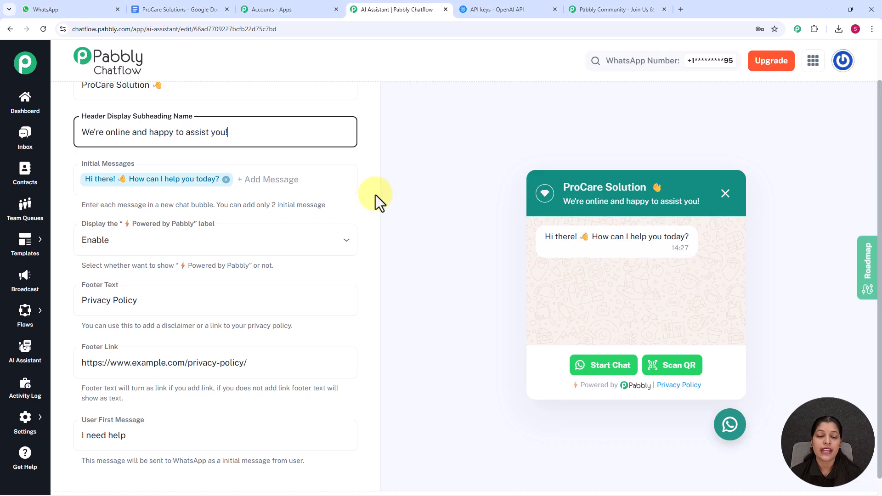
{"action": "left_click", "coordinate": [268, 179]}
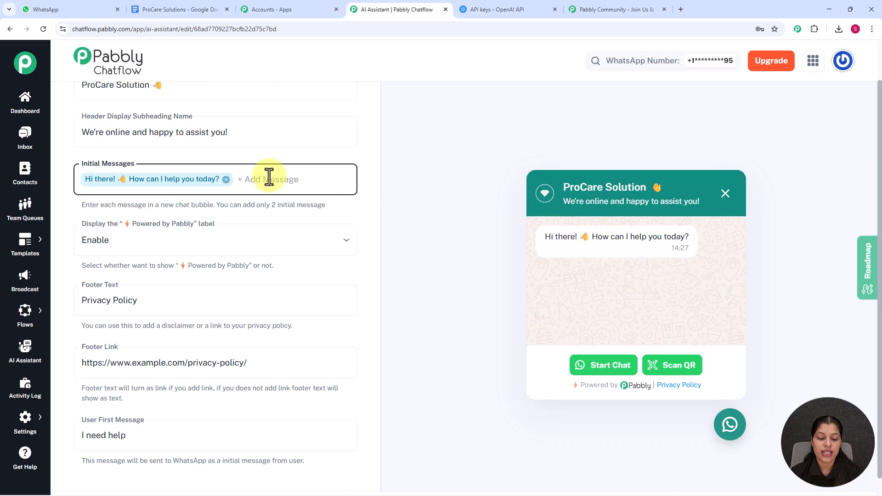
{"action": "type", "text": "Hello"}
{"action": "key", "text": "Return"}
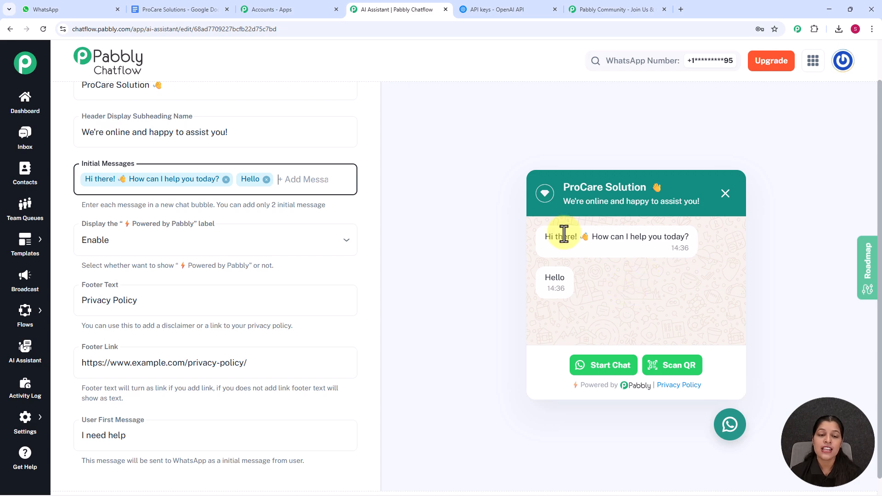
{"action": "left_click", "coordinate": [266, 180]}
Step: Try disabling the "Powered by Pabbly" label in the chat widget's footer, and set it back to Enable
{"action": "scroll", "coordinate": [262, 181], "scroll_direction": "down", "scroll_amount": 1}
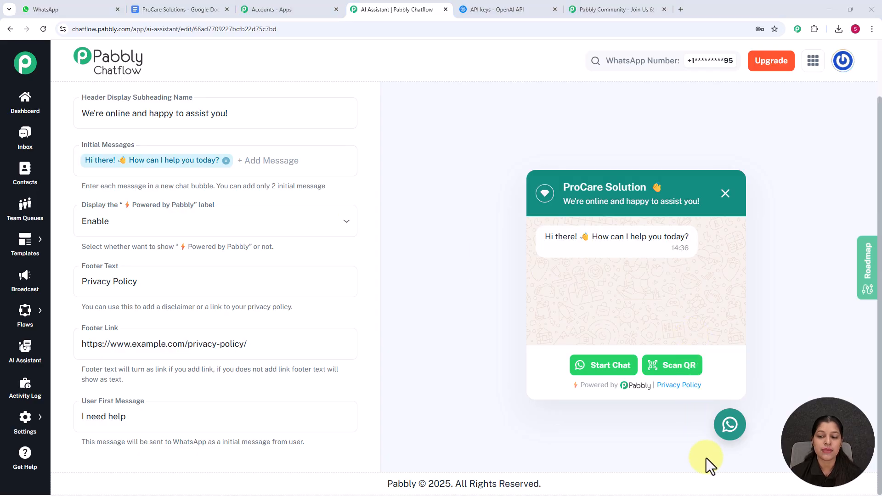
{"action": "left_click", "coordinate": [202, 222]}
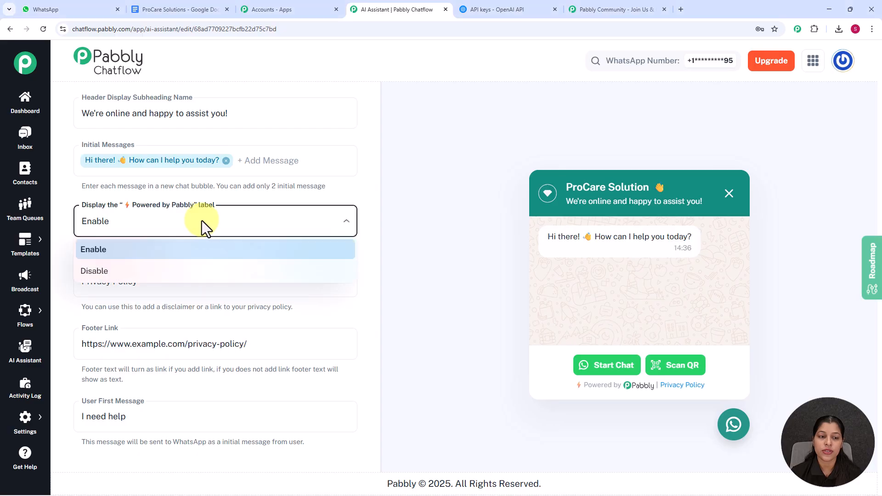
{"action": "left_click", "coordinate": [181, 274]}
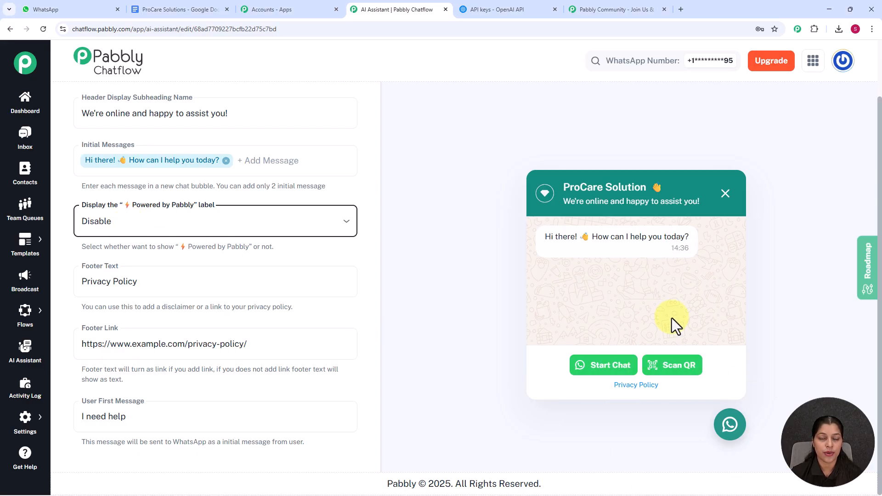
{"action": "left_click", "coordinate": [334, 229]}
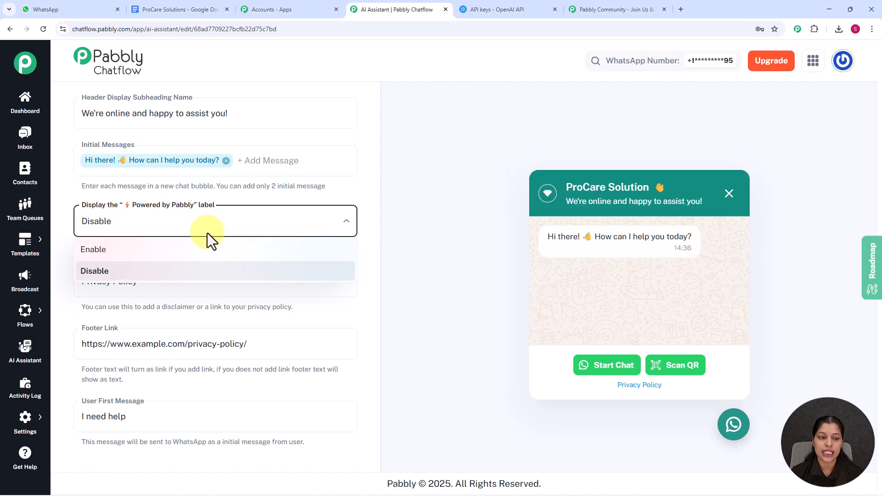
{"action": "left_click", "coordinate": [198, 251]}
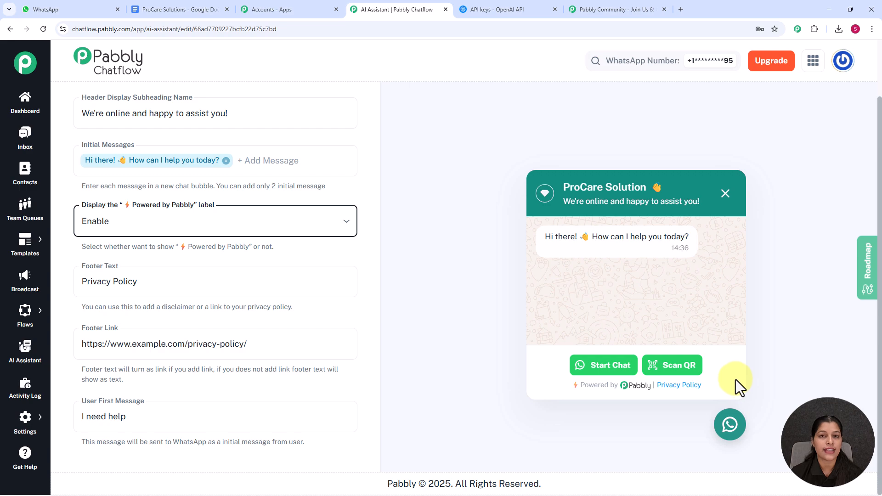
Step: Set the User First Message to "Hey I need help"
{"action": "left_click", "coordinate": [193, 282]}
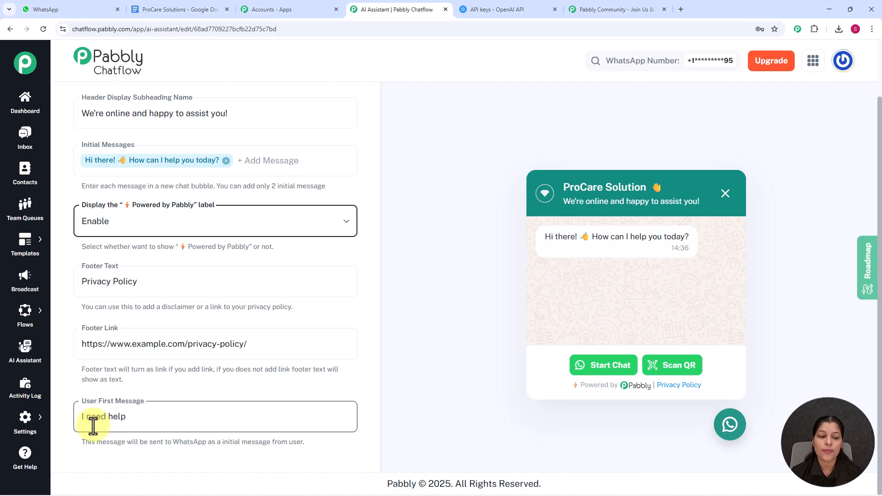
{"action": "left_click", "coordinate": [80, 418]}
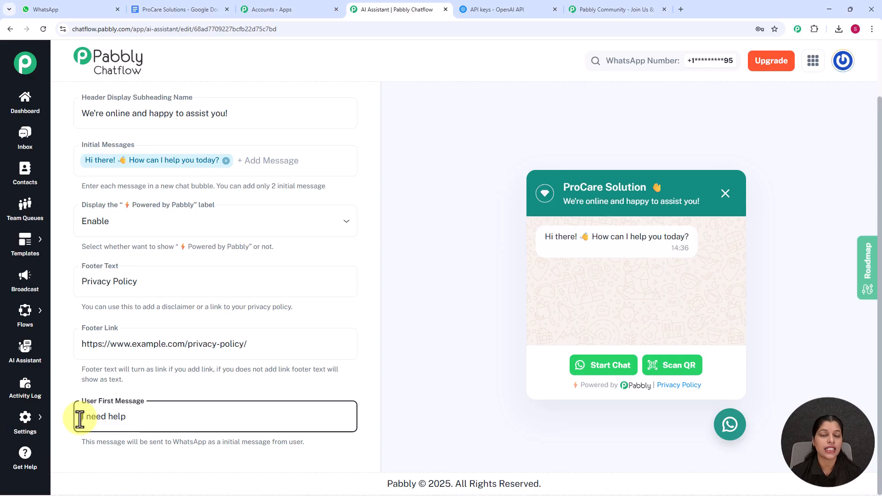
{"action": "type", "text": "Hey"}
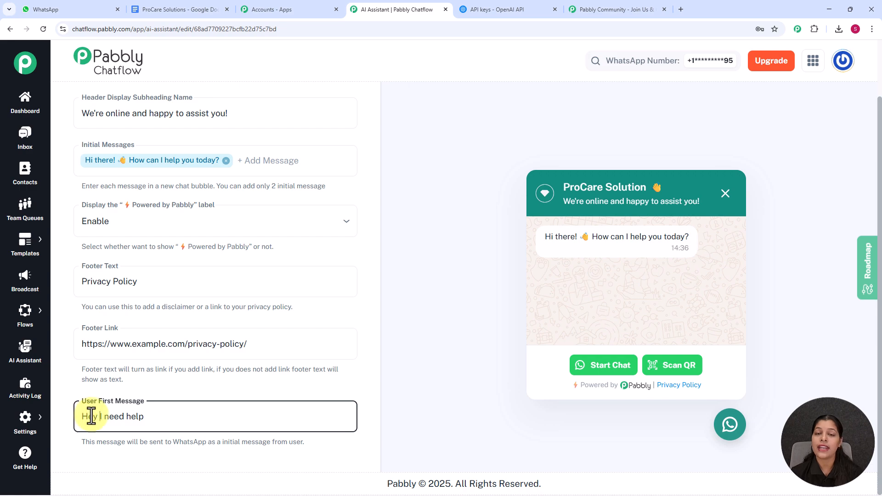
{"action": "left_click", "coordinate": [206, 357]}
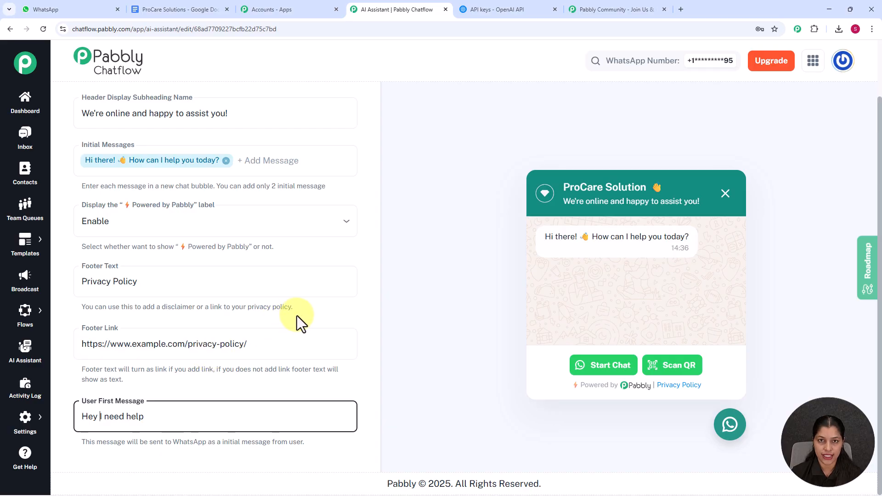
Step: Open the assistant's Styling settings
{"action": "scroll", "coordinate": [373, 150], "scroll_direction": "up", "scroll_amount": 3}
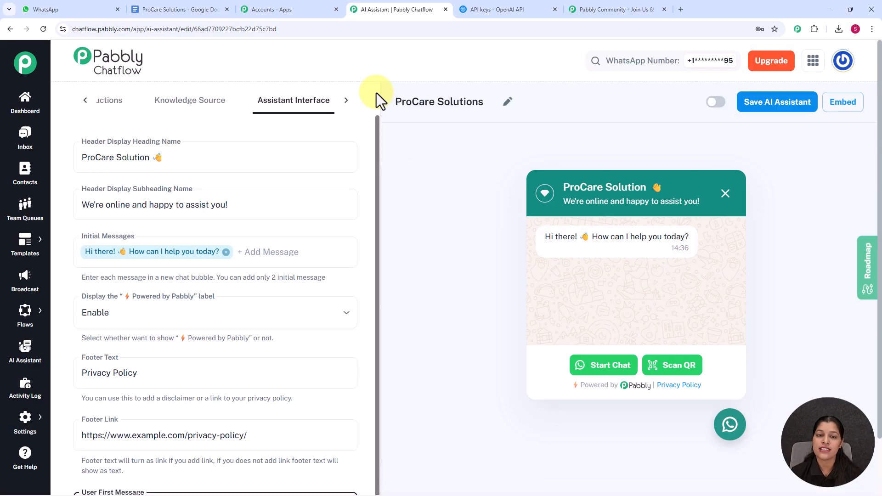
{"action": "left_click", "coordinate": [344, 101]}
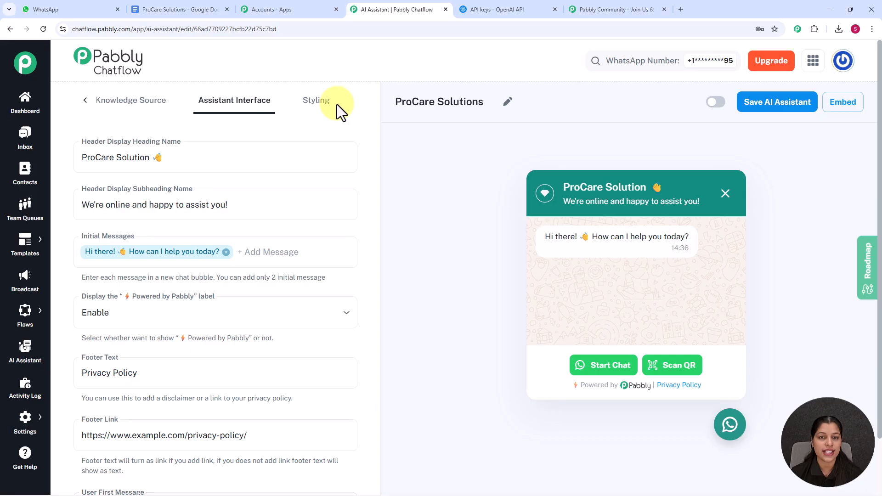
{"action": "left_click", "coordinate": [323, 106]}
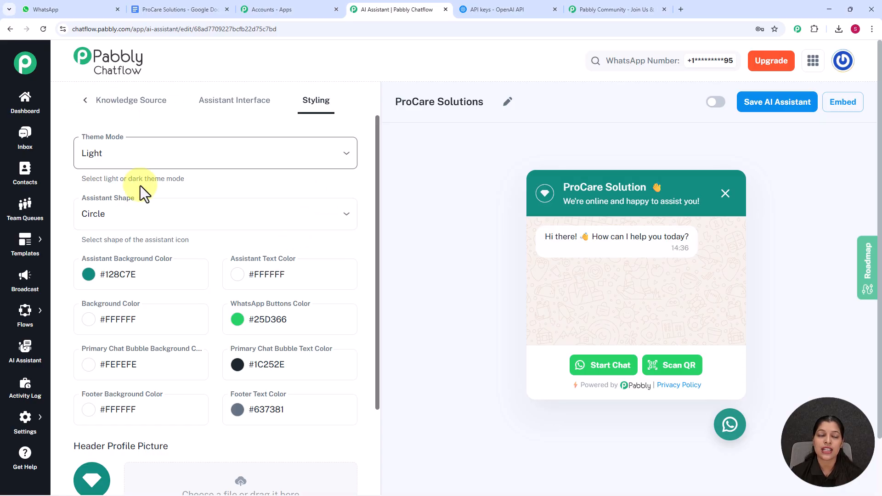
Step: Try the Dark theme mode on the chat widget, and switch it back to Light
{"action": "left_click", "coordinate": [220, 153]}
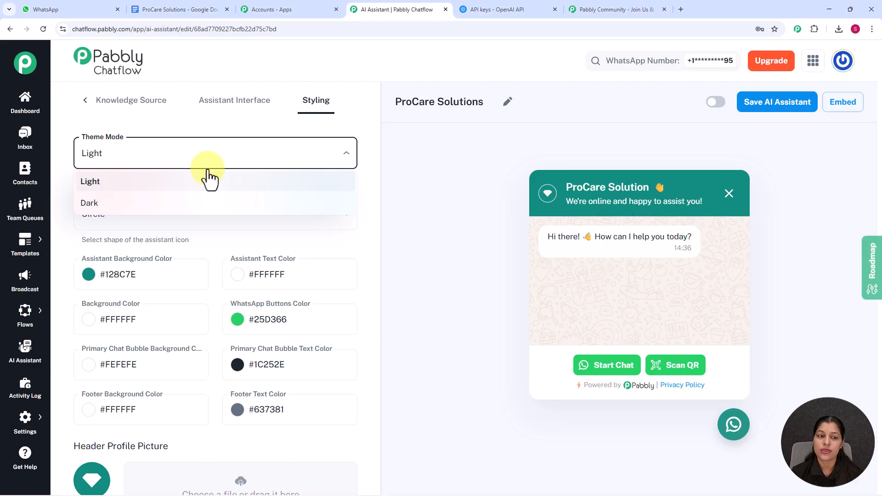
{"action": "left_click", "coordinate": [180, 209]}
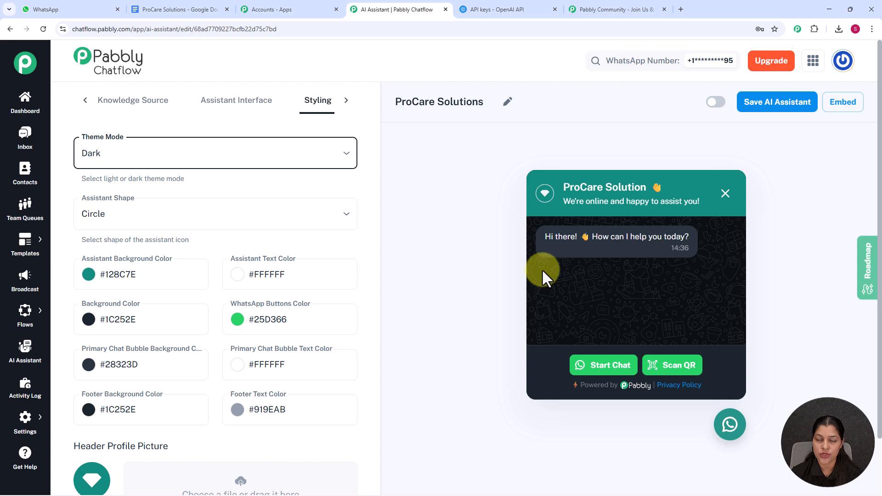
{"action": "left_click", "coordinate": [307, 153]}
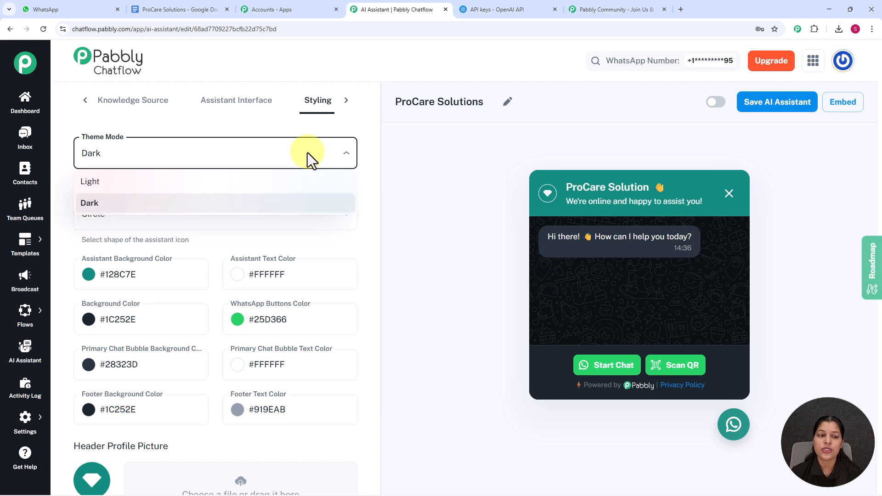
{"action": "left_click", "coordinate": [248, 180]}
Step: Check the available shapes for the assistant icon and keep Circle selected
{"action": "scroll", "coordinate": [284, 177], "scroll_direction": "down", "scroll_amount": 1}
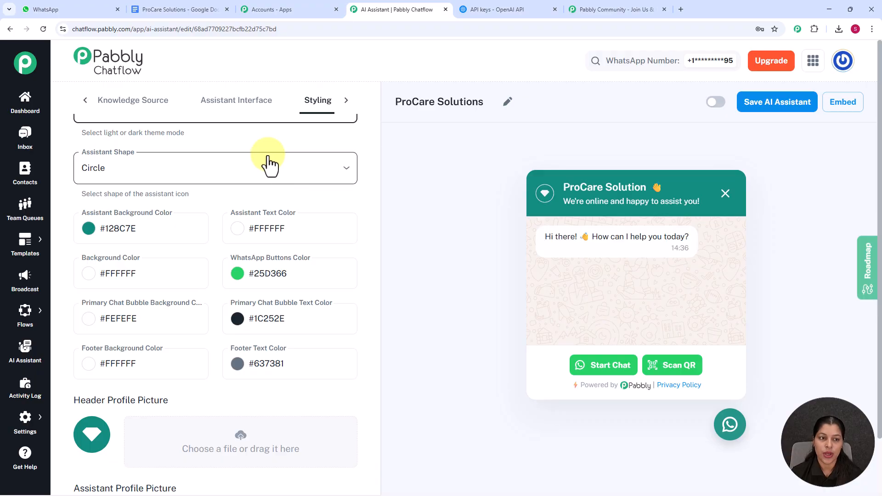
{"action": "left_click", "coordinate": [167, 177]}
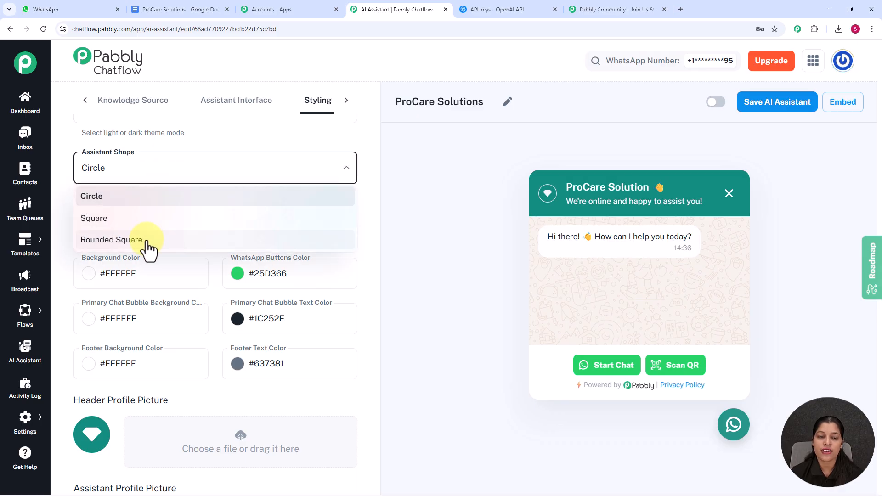
{"action": "left_click", "coordinate": [134, 198]}
Step: Change the Assistant Background Color to the near-black shade #041311
{"action": "scroll", "coordinate": [222, 158], "scroll_direction": "down", "scroll_amount": 2}
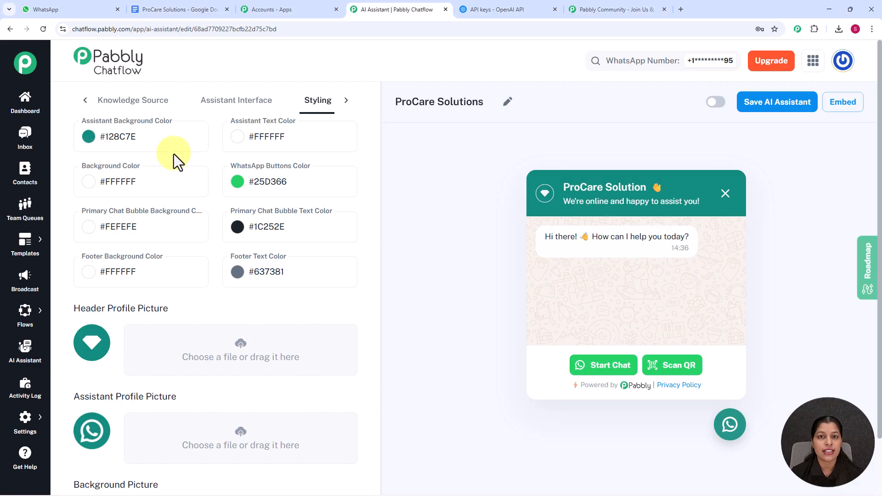
{"action": "left_click", "coordinate": [88, 137]}
{"action": "left_click", "coordinate": [171, 240]}
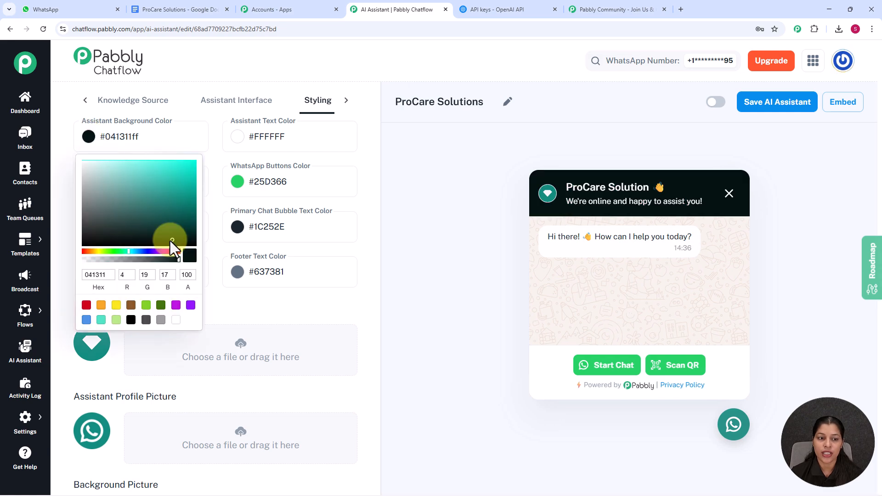
{"action": "scroll", "coordinate": [386, 231], "scroll_direction": "down", "scroll_amount": 1}
{"action": "left_click", "coordinate": [386, 231]}
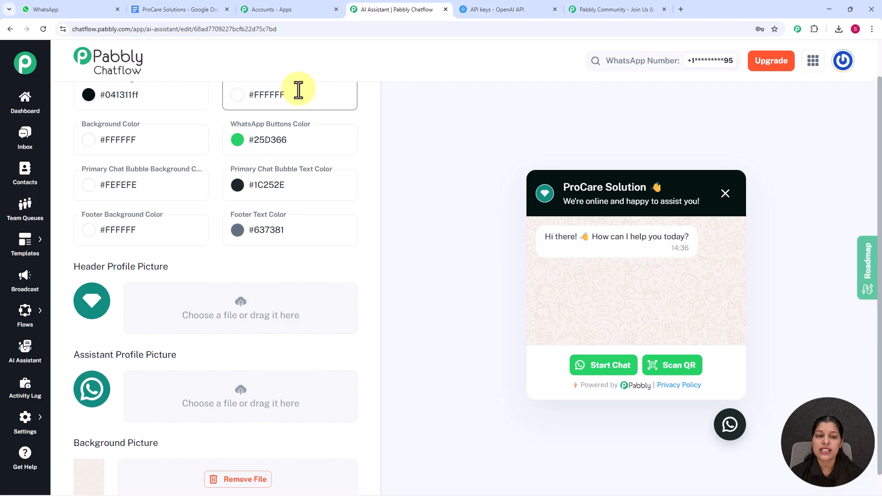
Step: Review the profile and background picture options, then enable the ProCare Solutions assistant and save it
{"action": "scroll", "coordinate": [305, 221], "scroll_direction": "down", "scroll_amount": 1}
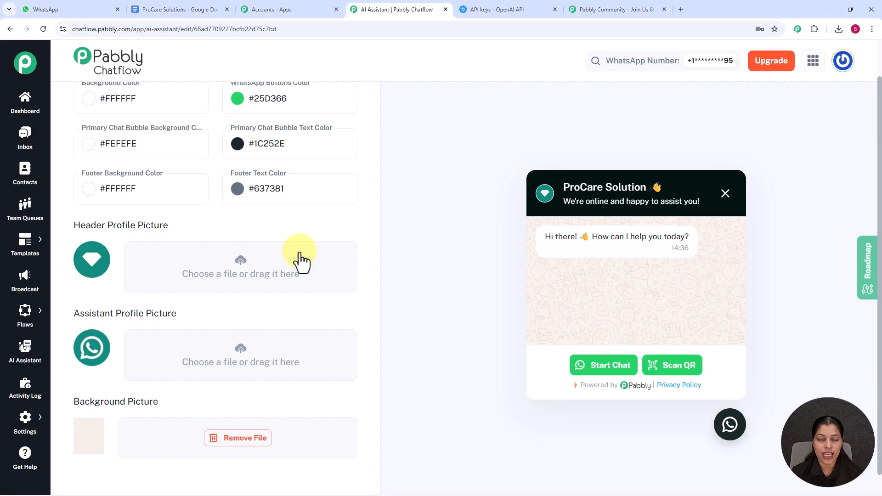
{"action": "scroll", "coordinate": [474, 151], "scroll_direction": "up", "scroll_amount": 1}
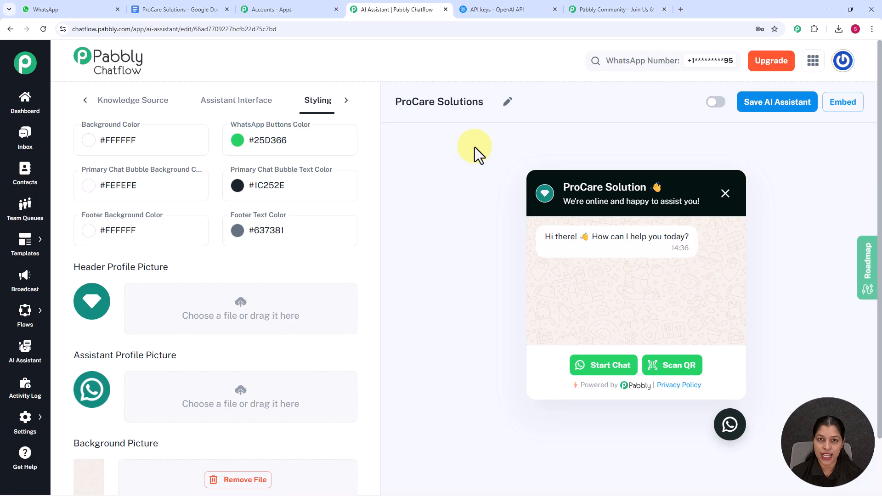
{"action": "left_click", "coordinate": [715, 102]}
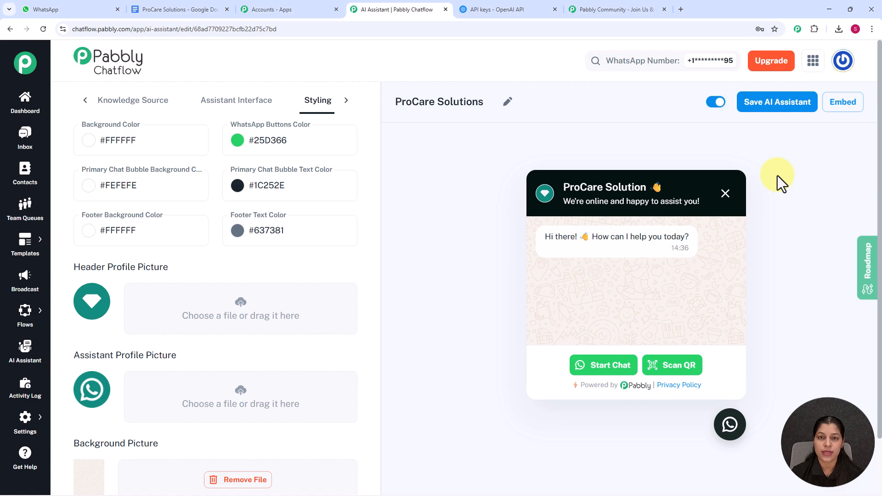
{"action": "left_click", "coordinate": [778, 106]}
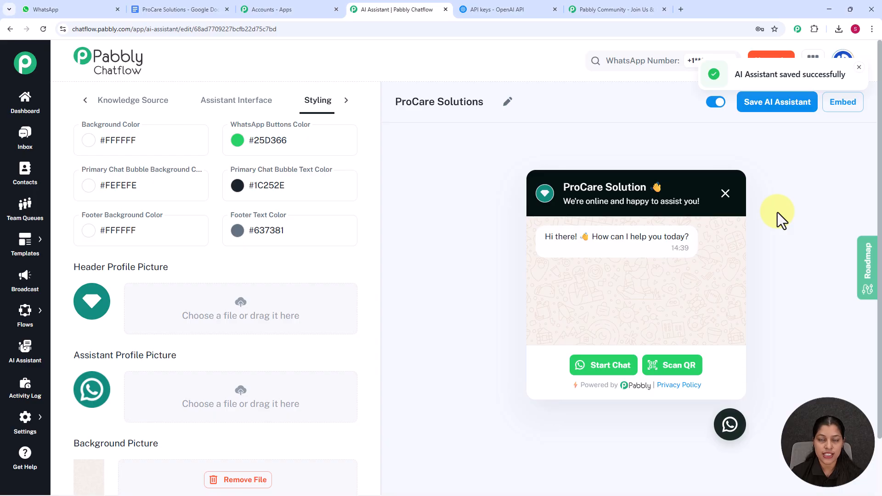
Step: View the assistant's website embed script, close it, and open the Inbox with the list of chats
{"action": "left_click", "coordinate": [843, 102]}
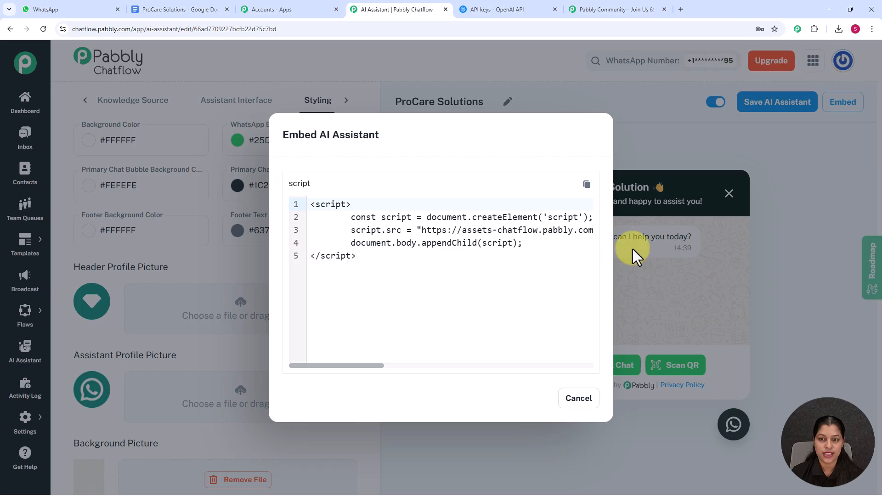
{"action": "left_click", "coordinate": [772, 230]}
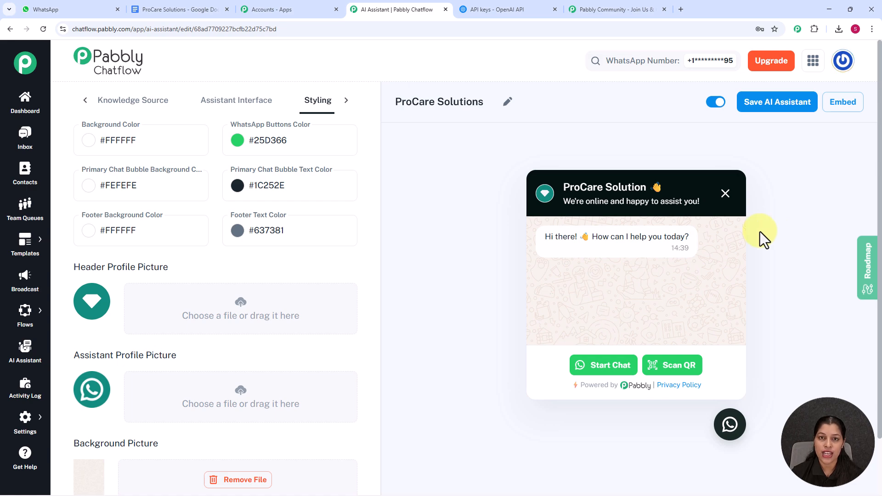
{"action": "left_click", "coordinate": [15, 152]}
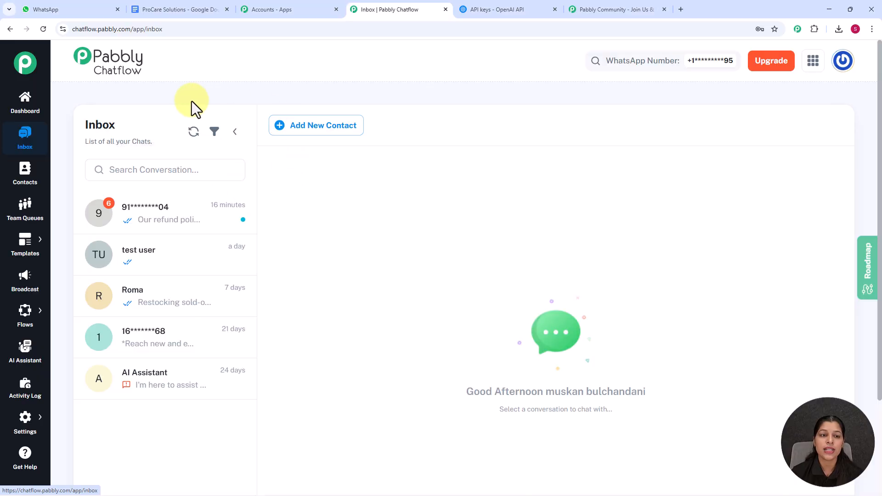
Step: Open the most recent conversation in the Inbox, turn on its AI assistant with ProCare Solutions selected, and save
{"action": "left_click", "coordinate": [199, 225]}
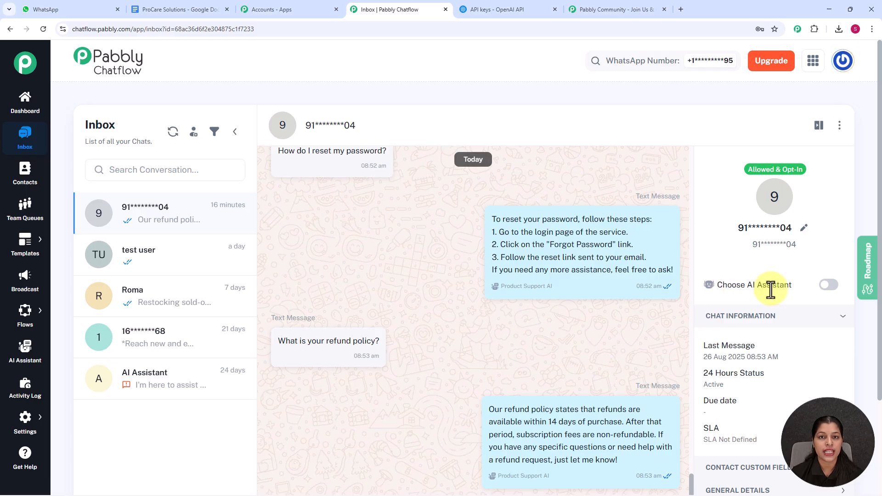
{"action": "left_click", "coordinate": [825, 288]}
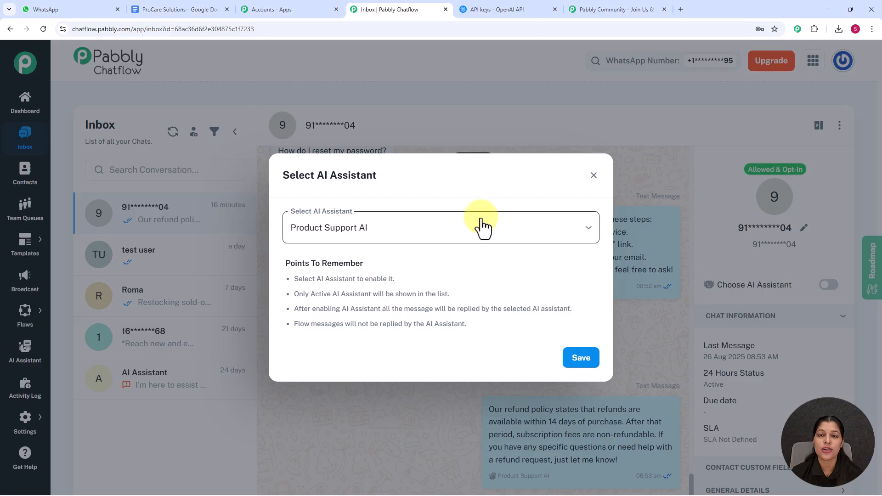
{"action": "left_click", "coordinate": [434, 242]}
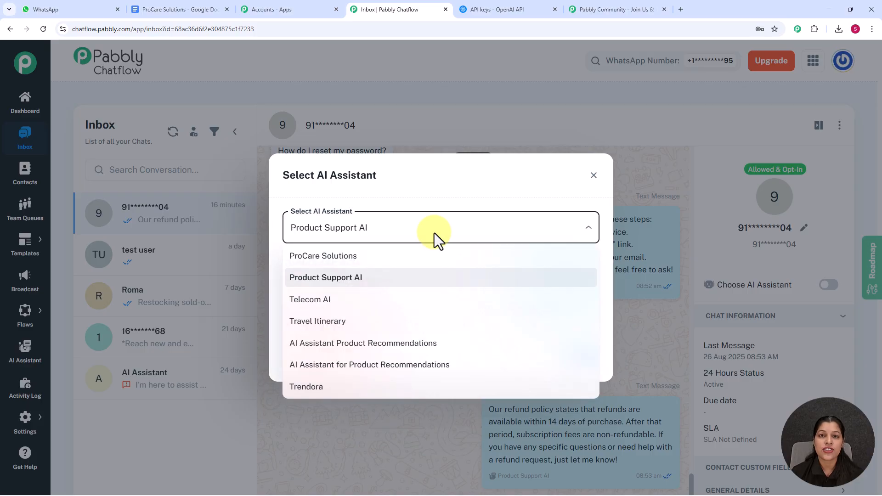
{"action": "left_click", "coordinate": [356, 256]}
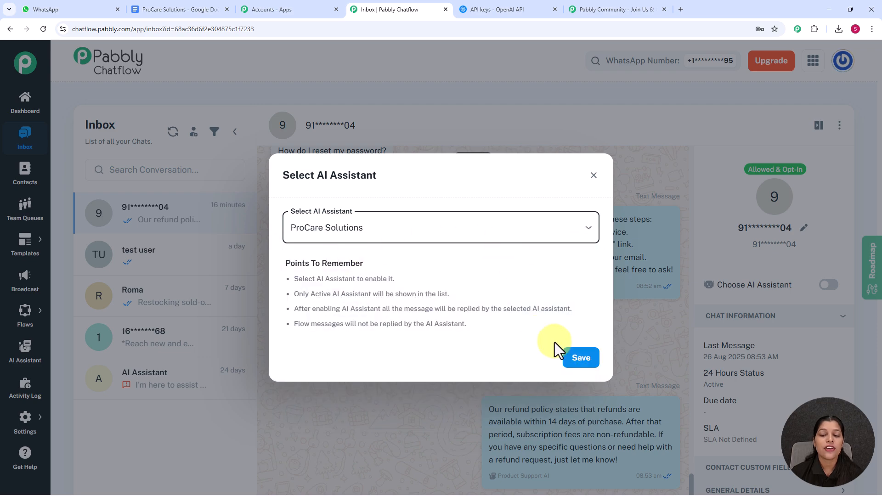
{"action": "left_click", "coordinate": [578, 359]}
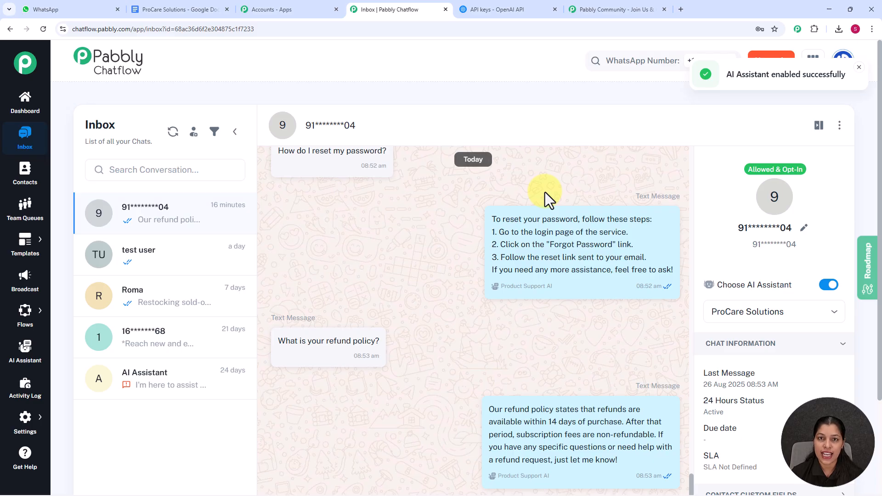
Step: Switch to WhatsApp Web and clear all messages from the Test Number chat
{"action": "left_click", "coordinate": [44, 12]}
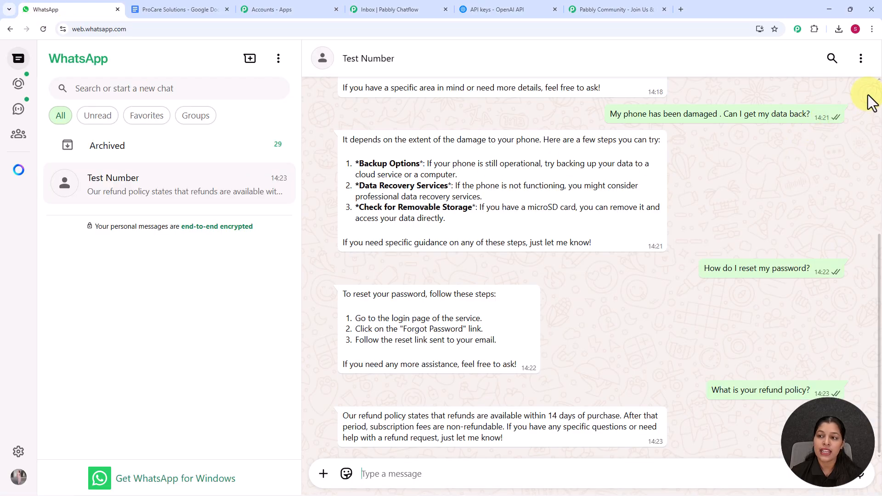
{"action": "left_click", "coordinate": [860, 59]}
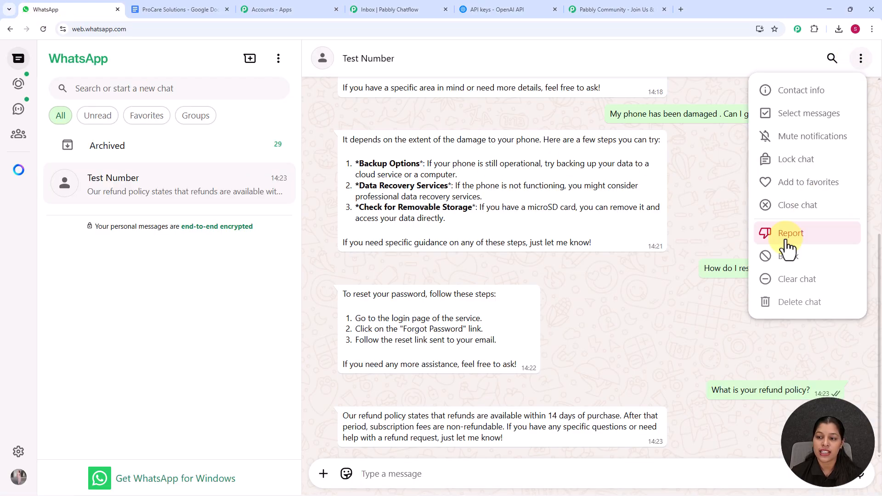
{"action": "left_click", "coordinate": [781, 280]}
{"action": "left_click", "coordinate": [528, 307]}
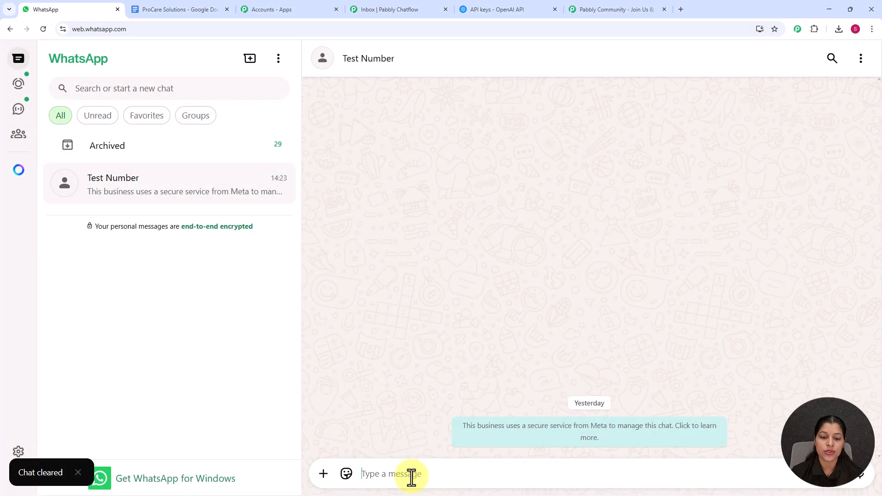
Step: Send the test messages "Hey I need help" and "What services do you offer?" to Test Number
{"action": "left_click", "coordinate": [412, 477]}
{"action": "type", "text": "H"}
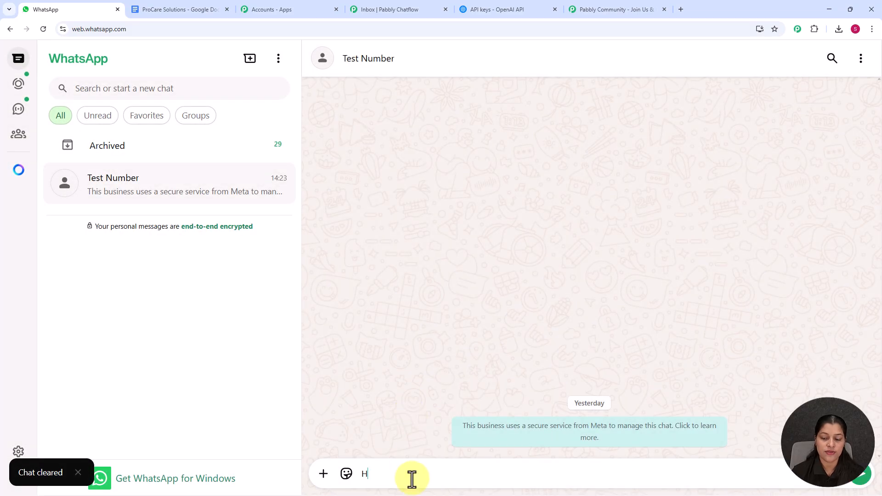
{"action": "type", "text": "ey I"}
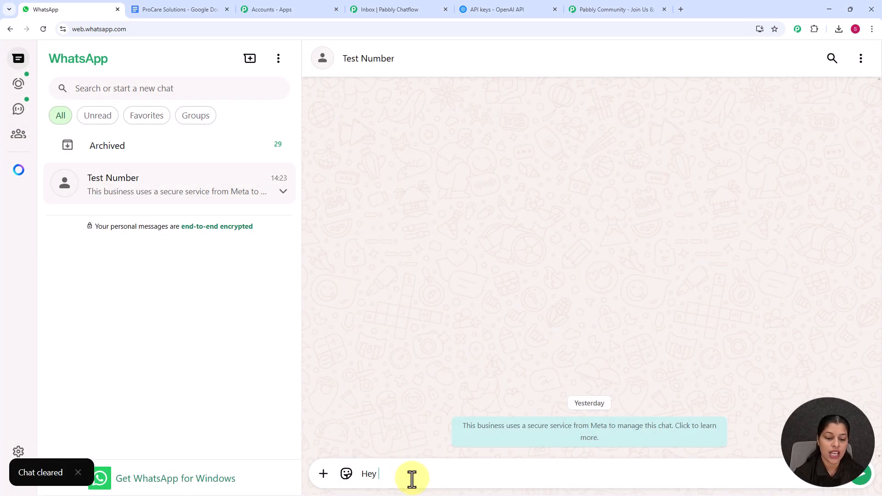
{"action": "type", "text": " ne"}
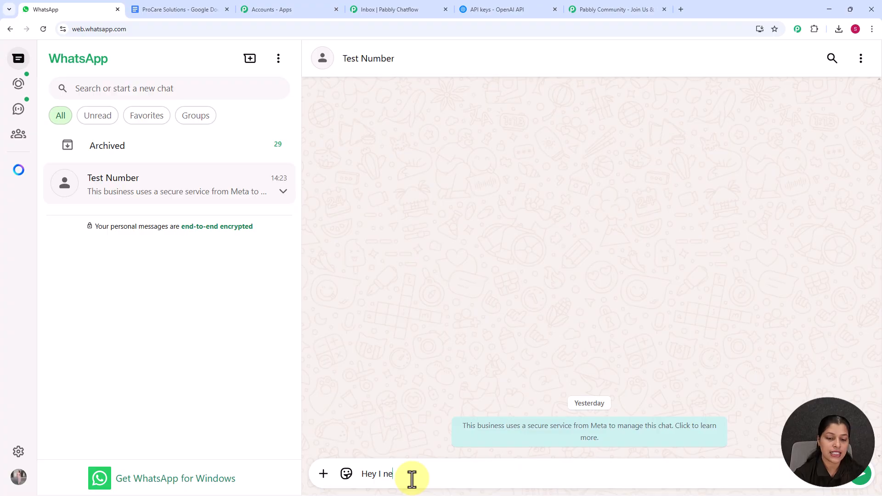
{"action": "type", "text": "ed help"}
{"action": "key", "text": "Return"}
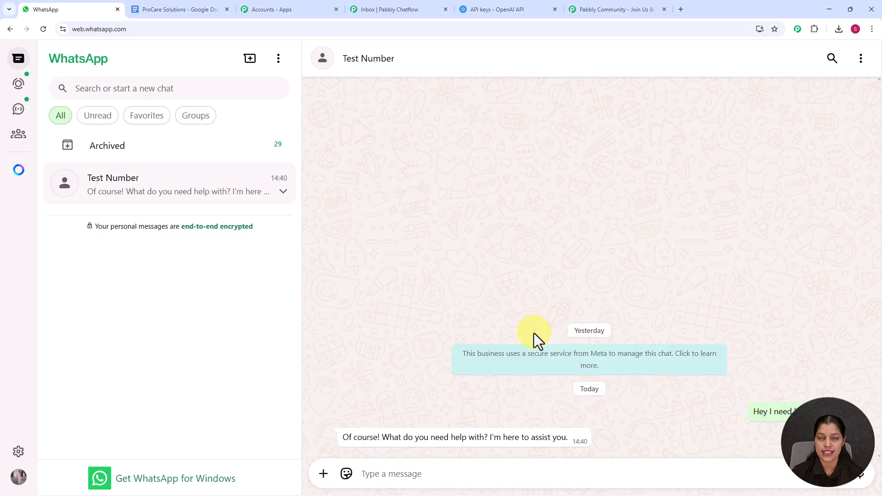
{"action": "type", "text": "What services do you offer?"}
{"action": "key", "text": "Return"}
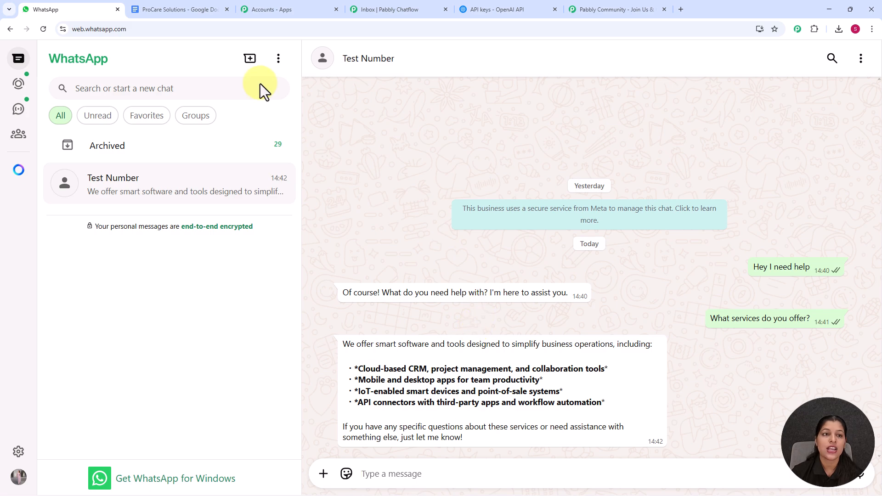
Step: Check the product categories in the ProCare Solutions Google Doc against the assistant's services reply, and return to the WhatsApp chat
{"action": "left_click", "coordinate": [163, 3]}
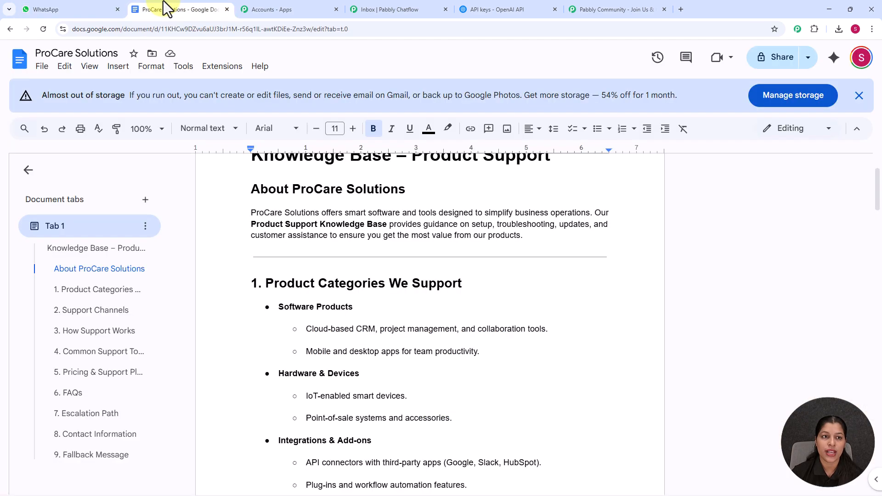
{"action": "scroll", "coordinate": [368, 248], "scroll_direction": "down", "scroll_amount": 2}
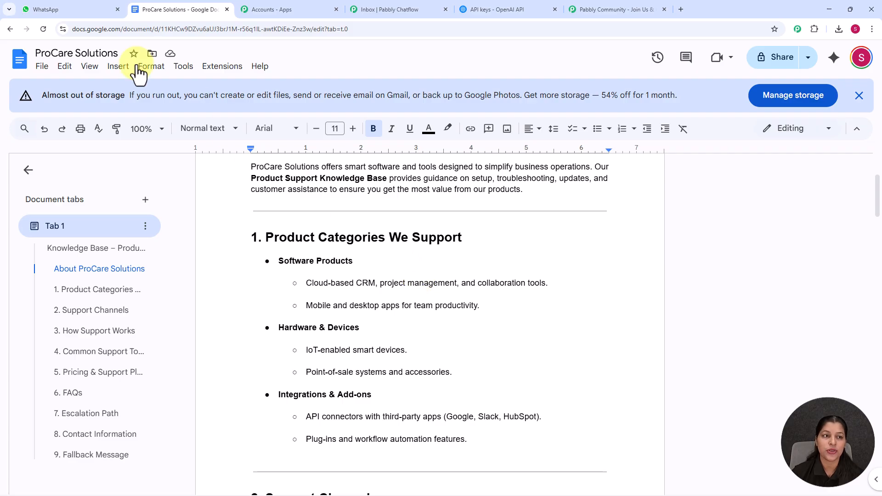
{"action": "left_click", "coordinate": [55, 10]}
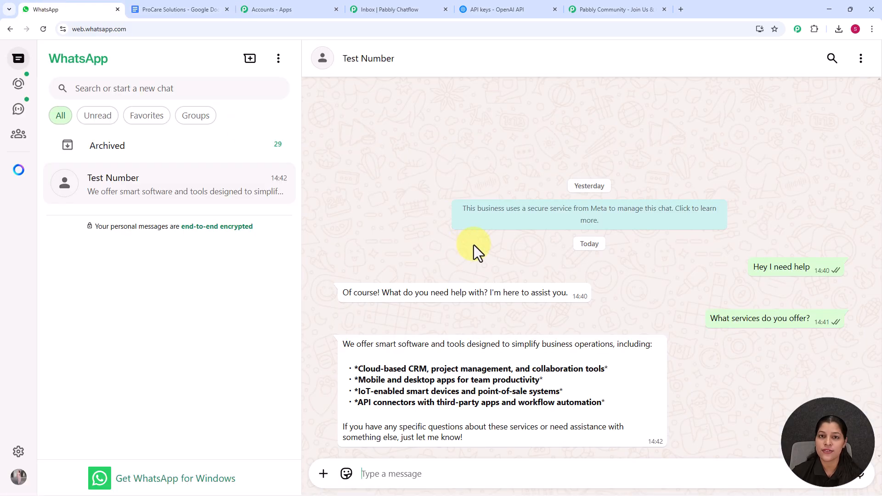